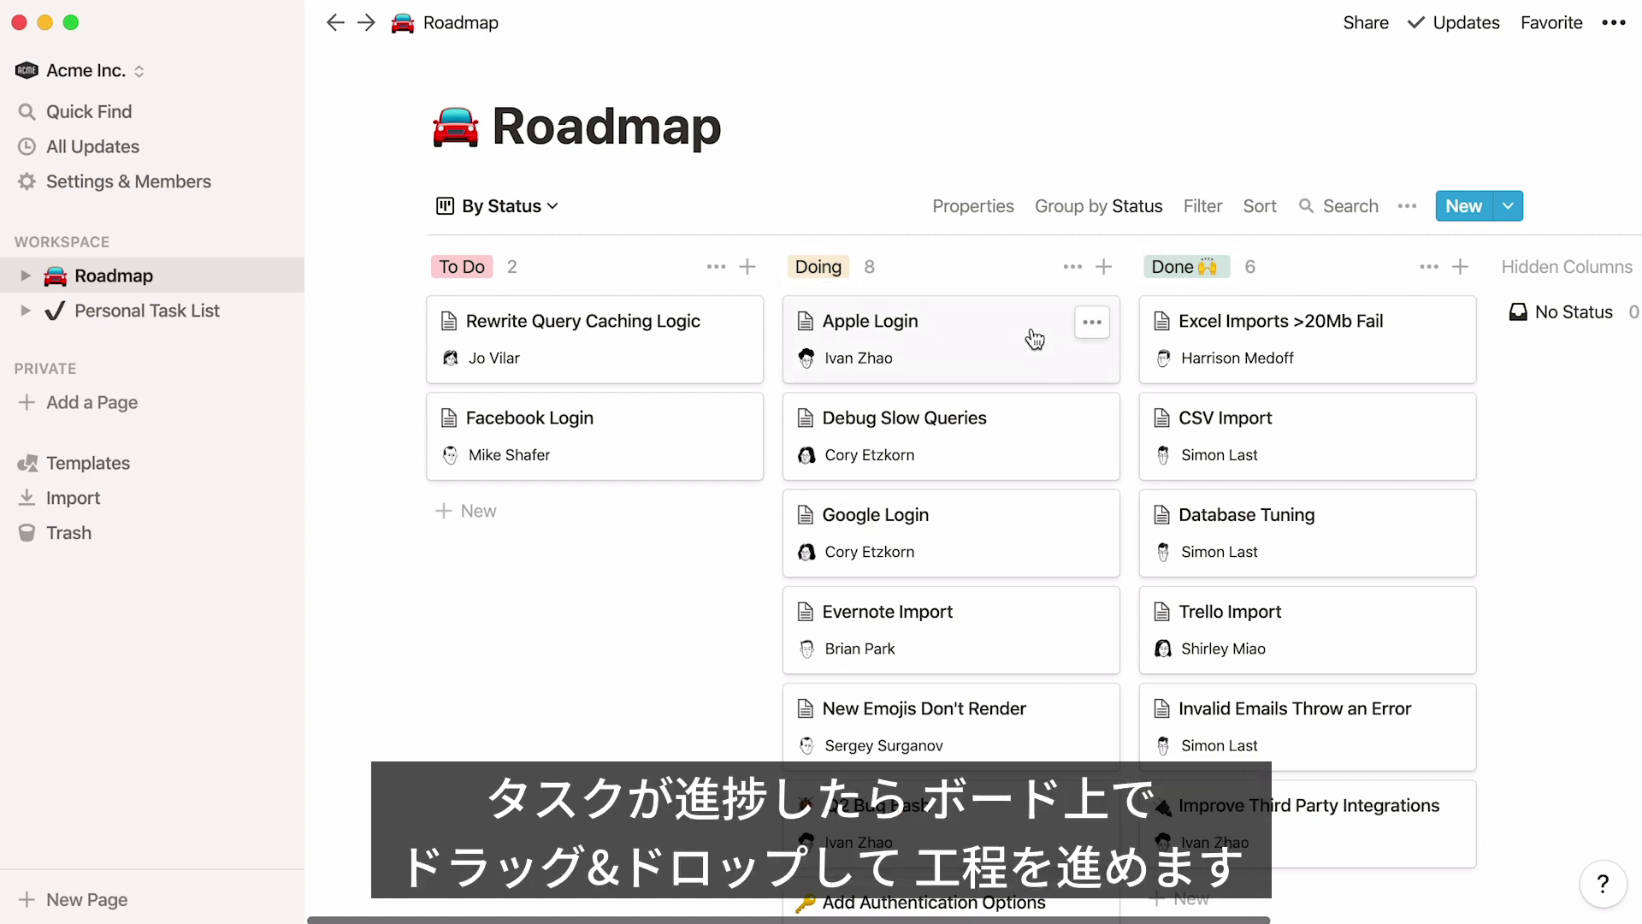
Step: Move Apple Login to Done, regroup the Roadmap by Engineers, and open Personal Task List
drag(1045, 330, 1183, 309)
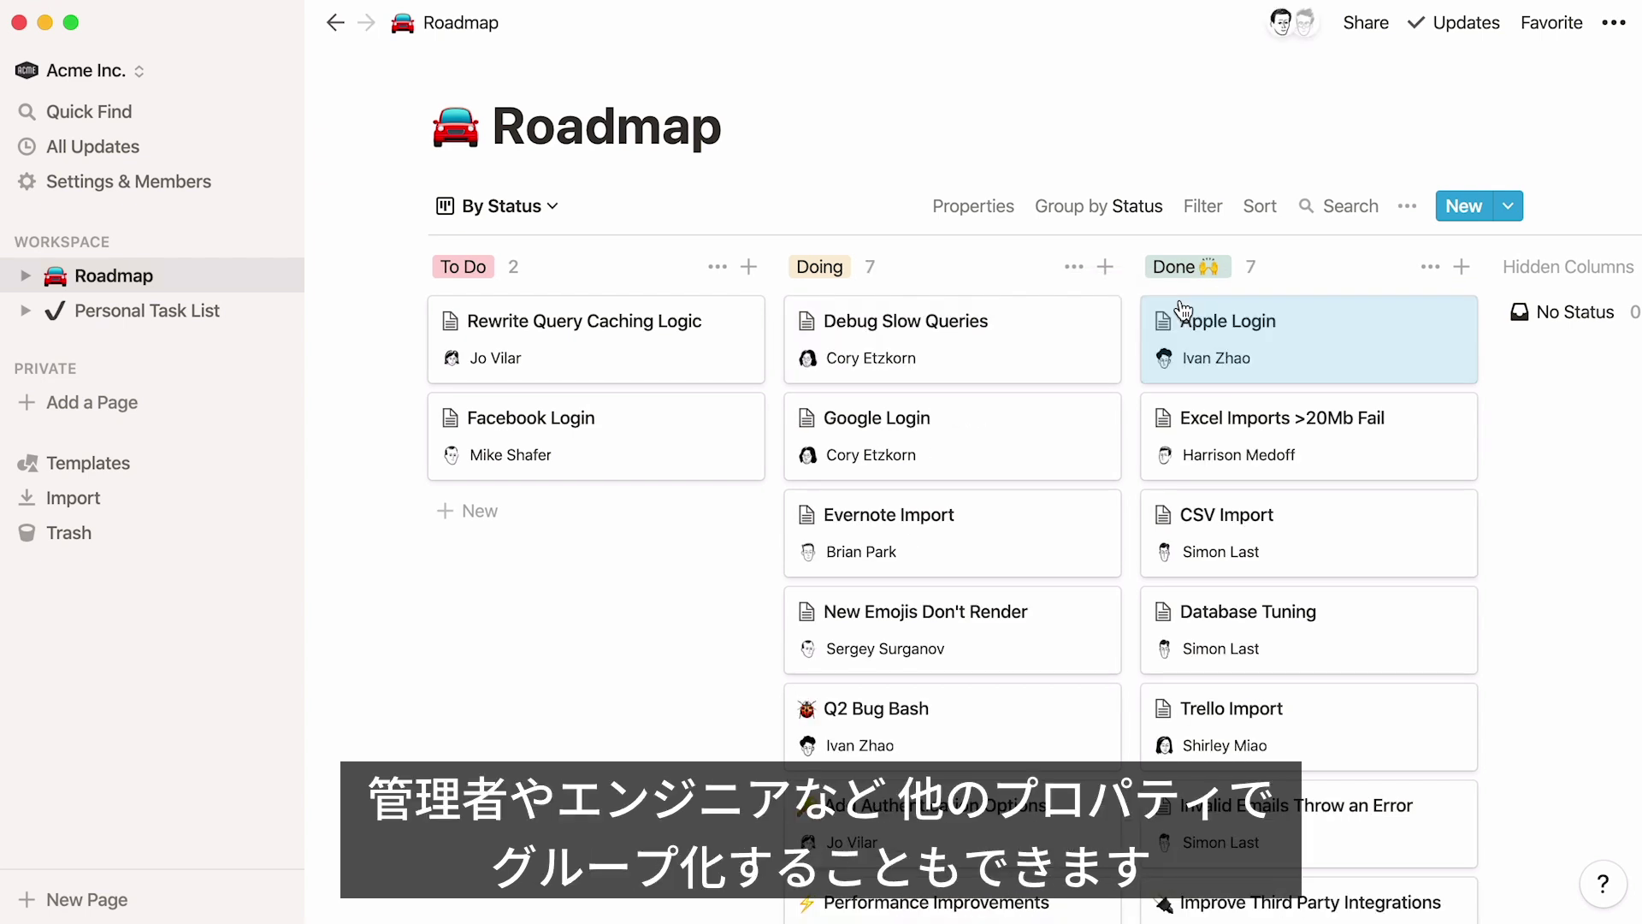
click(1136, 227)
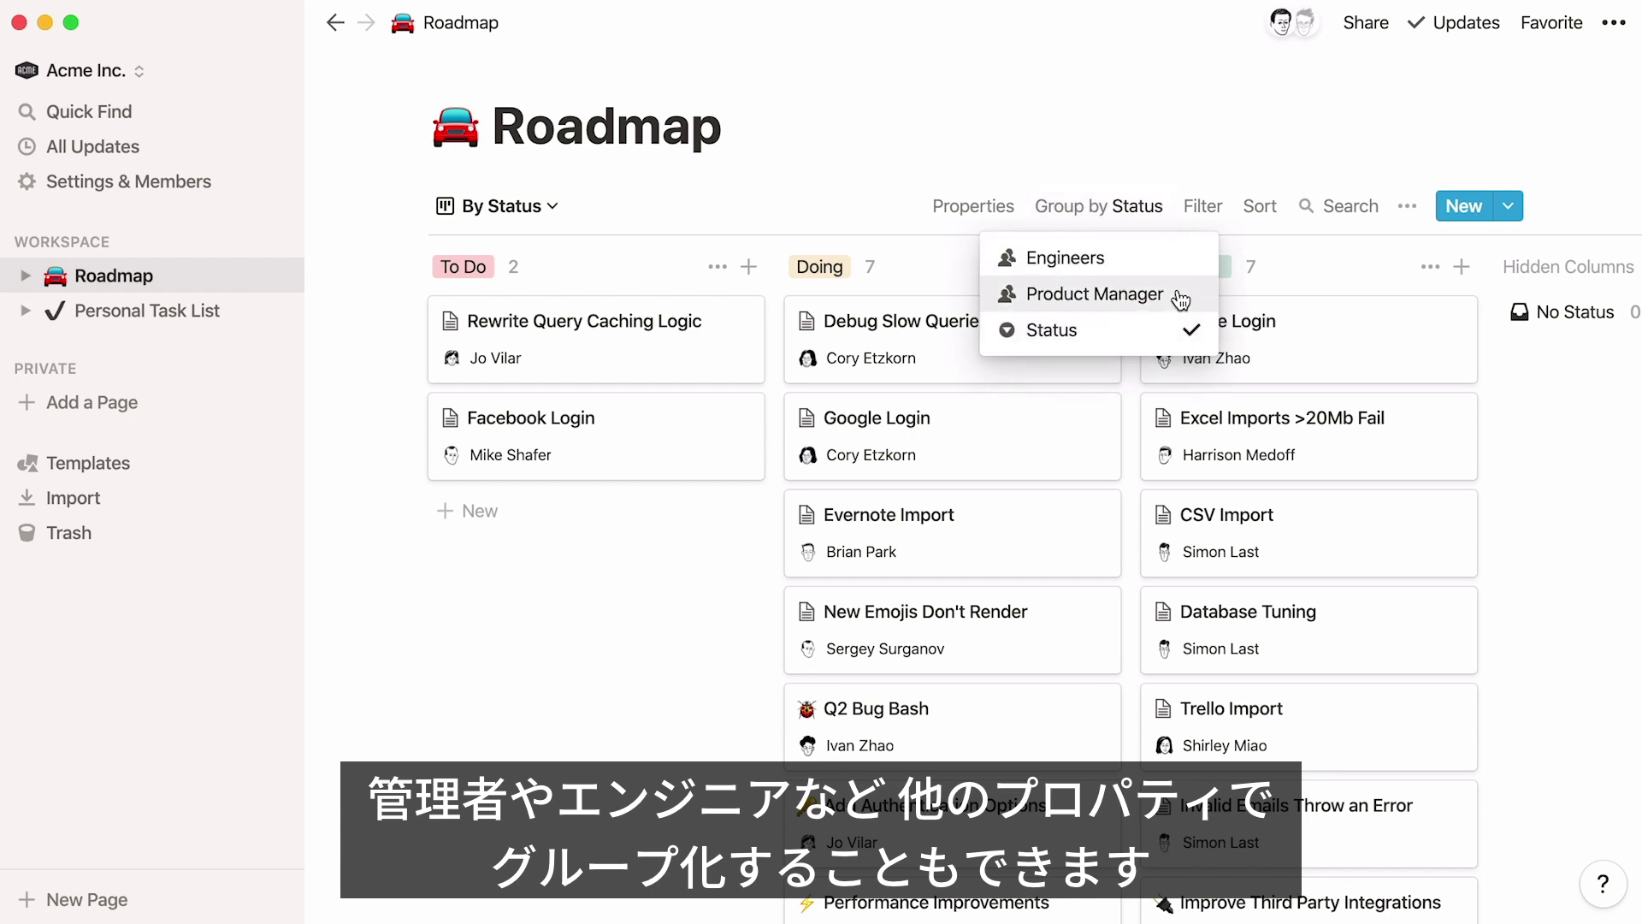
click(1180, 296)
click(1136, 214)
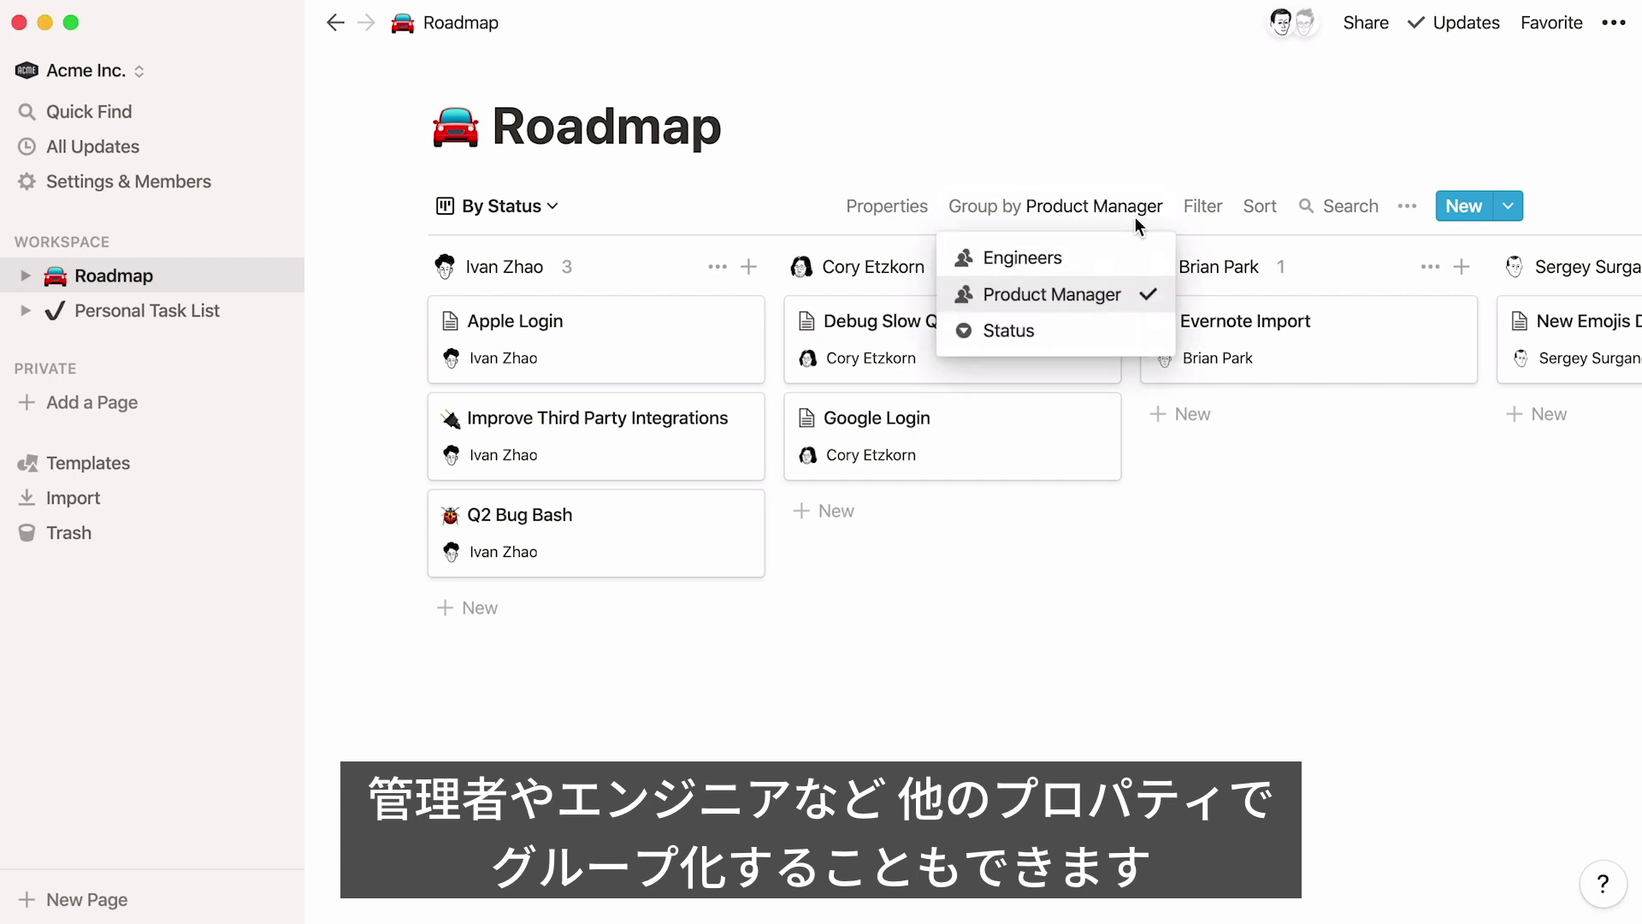
click(1136, 257)
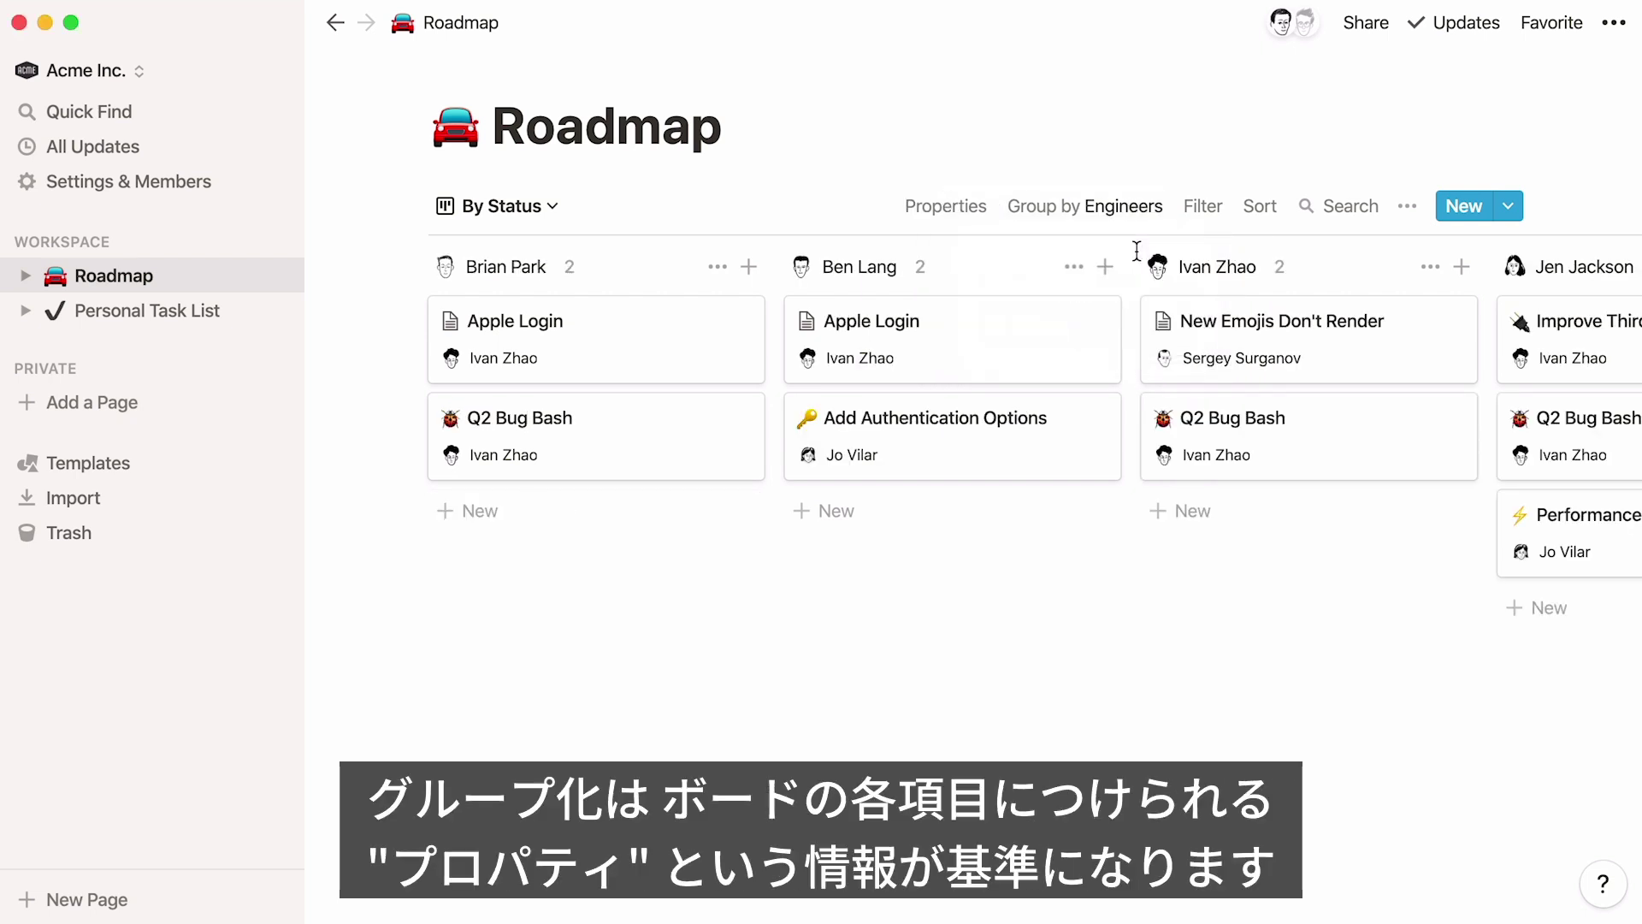
click(175, 325)
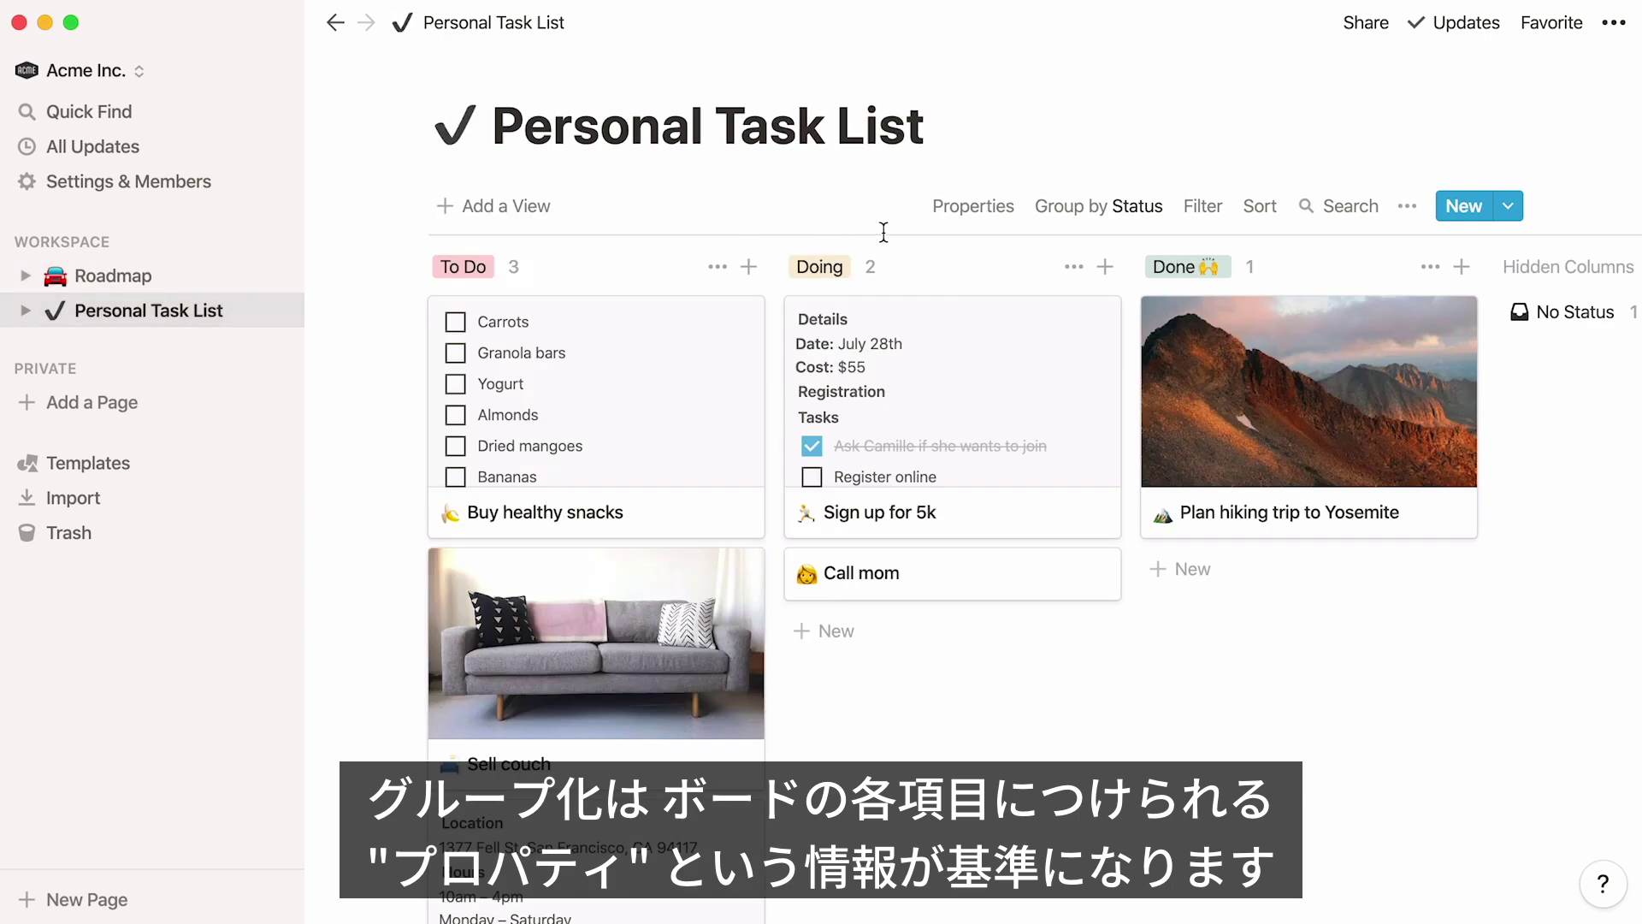
Step: Add an 'Attachments' Files & Media card property, leaving Date Created hidden
click(968, 225)
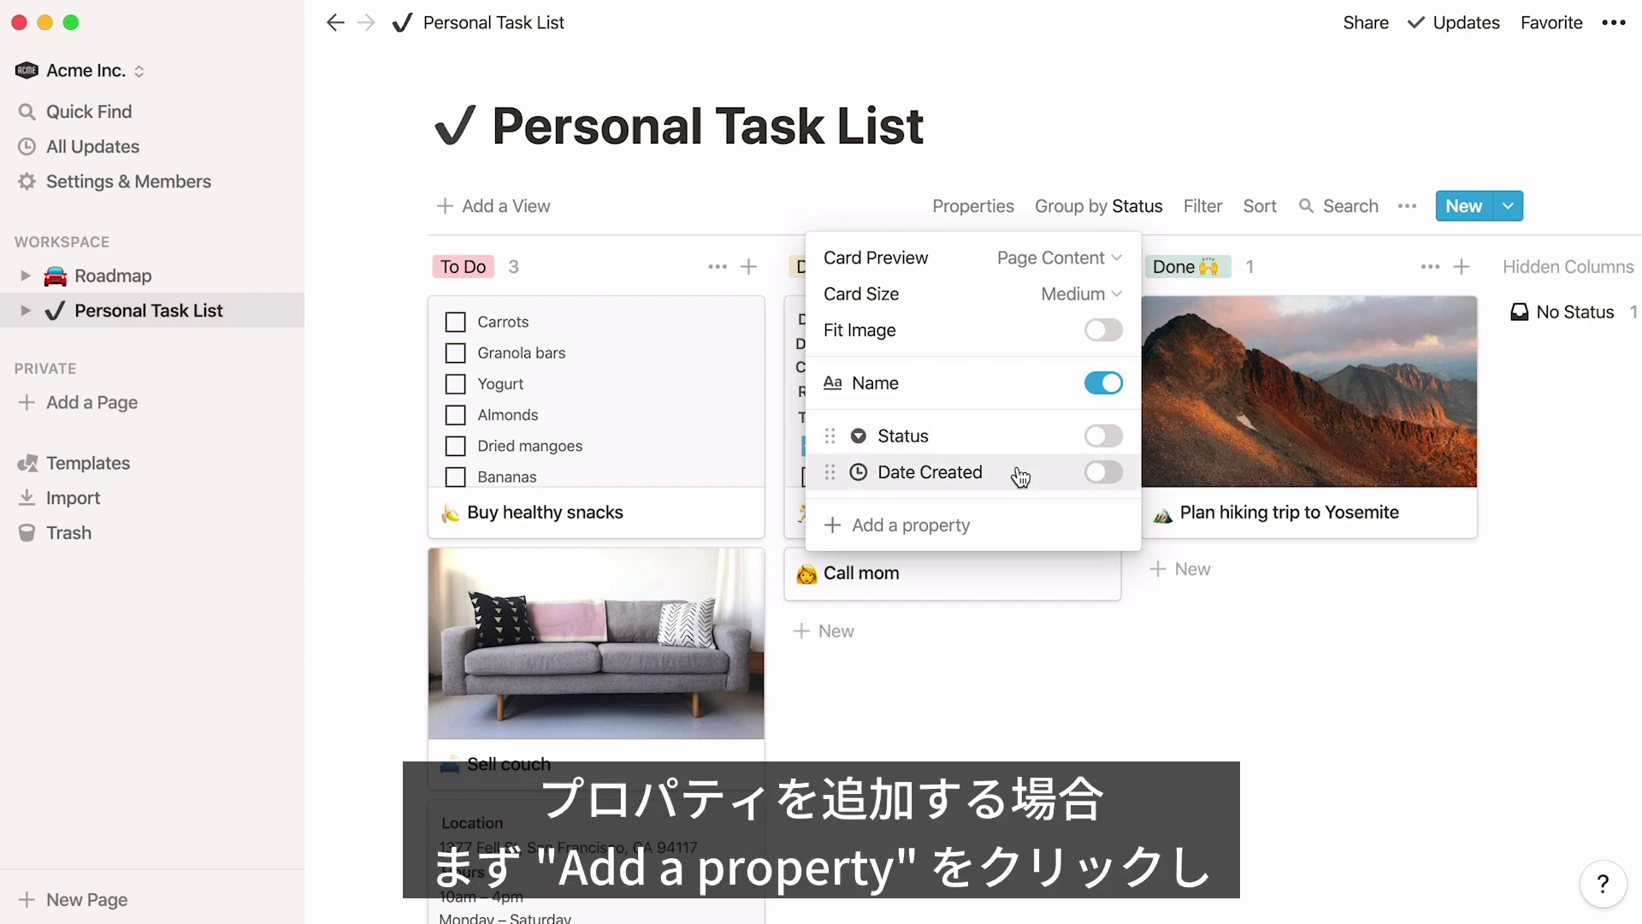
click(995, 531)
click(1009, 648)
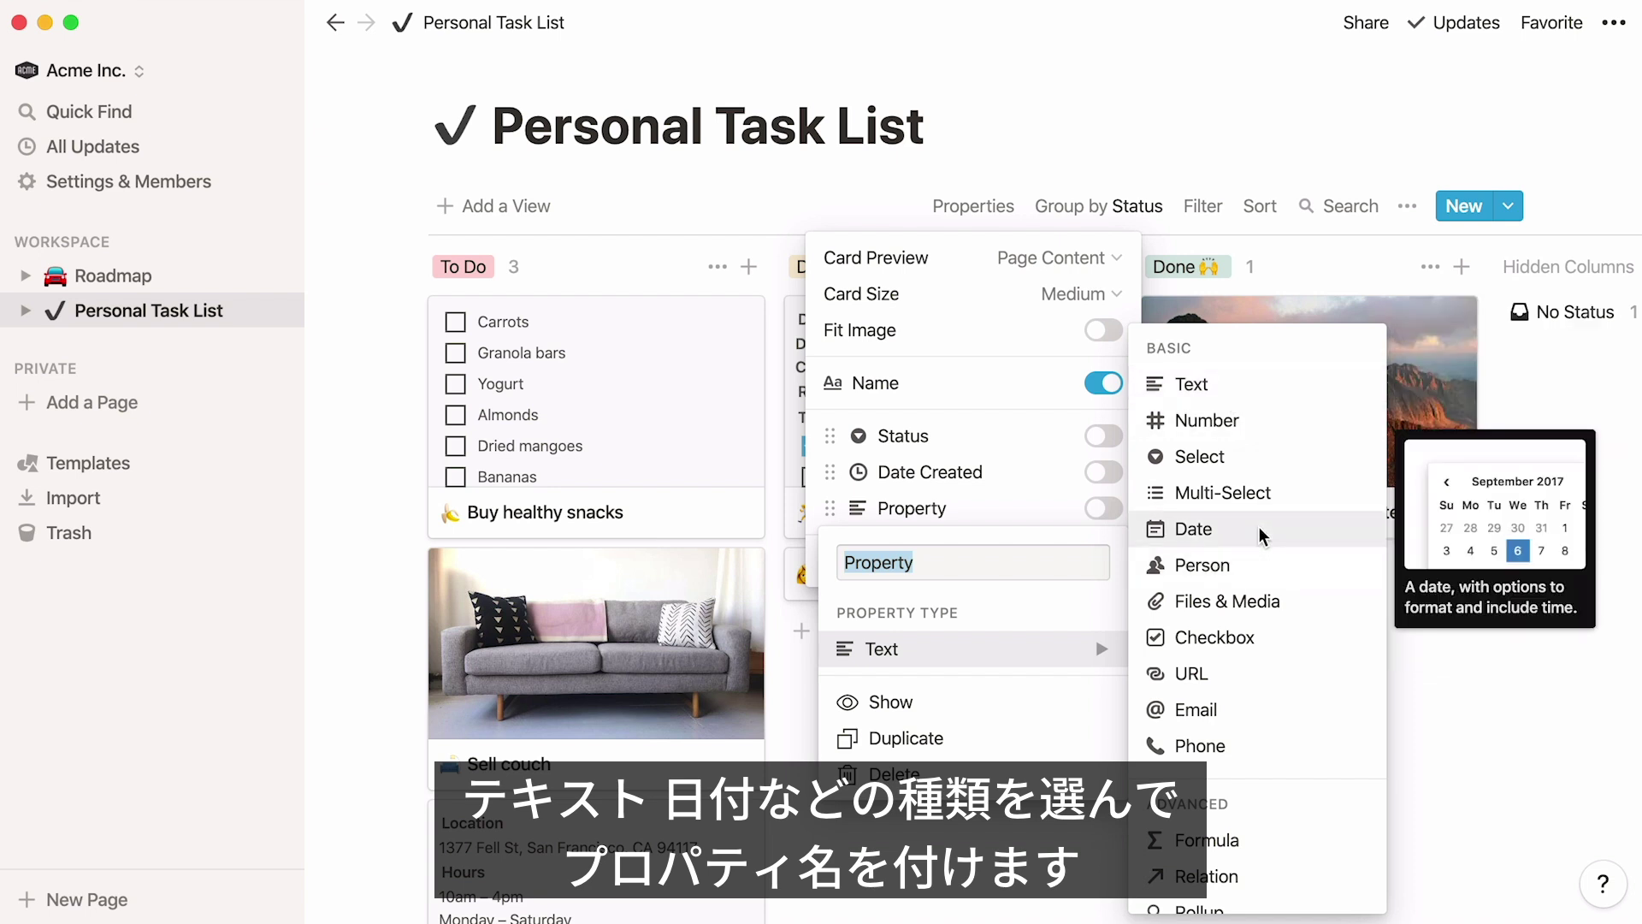
text(Attachments)
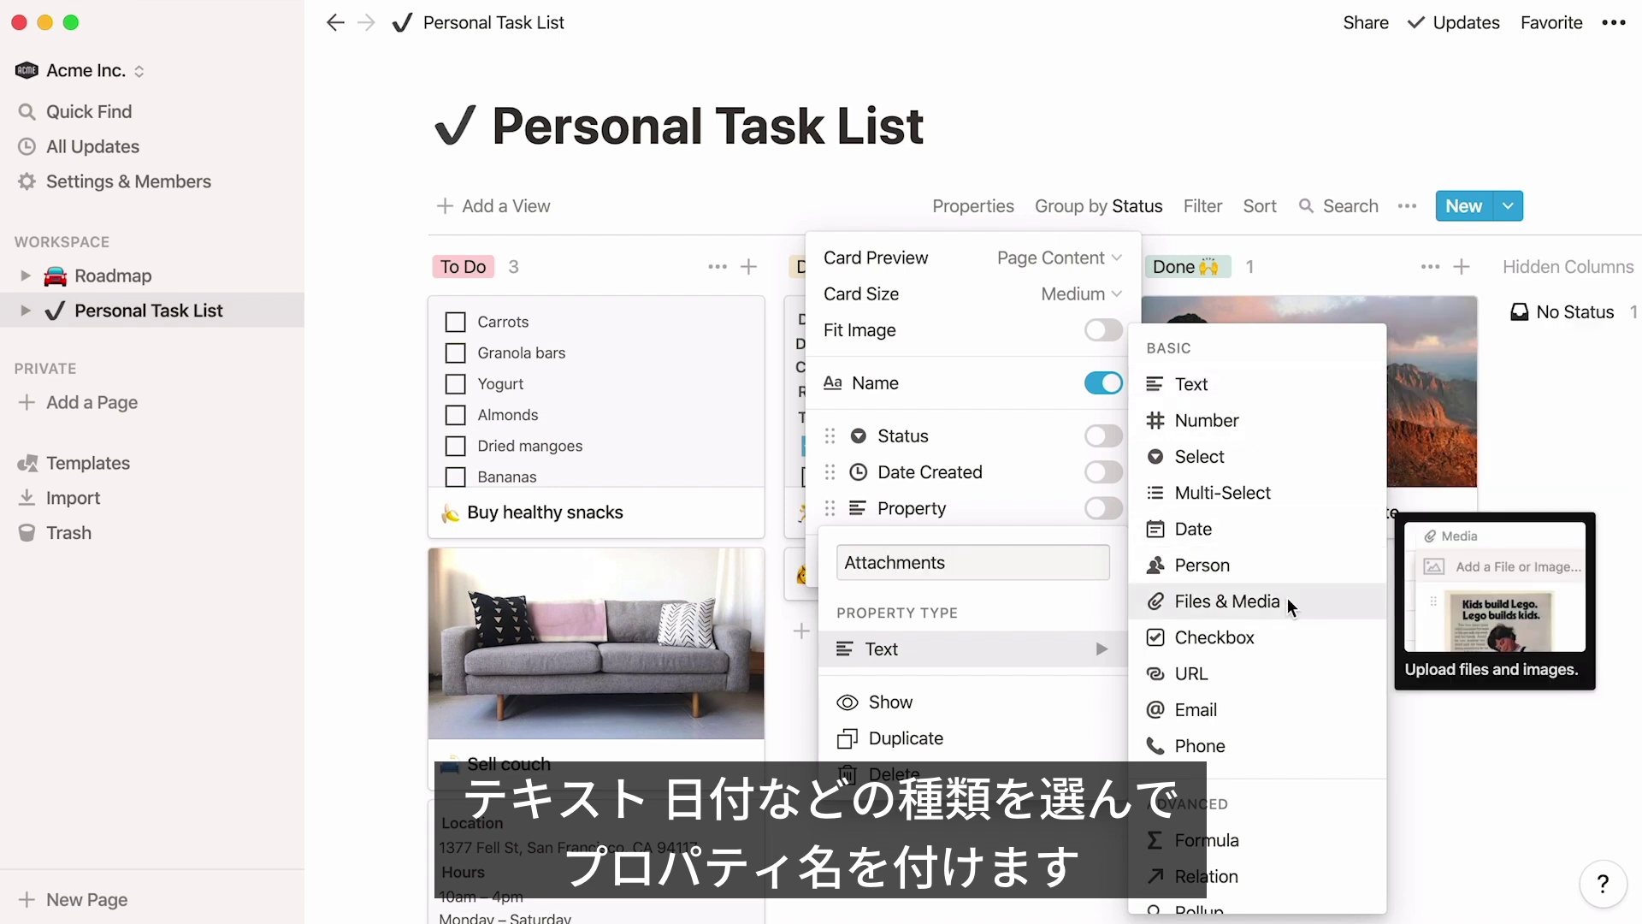
click(1287, 598)
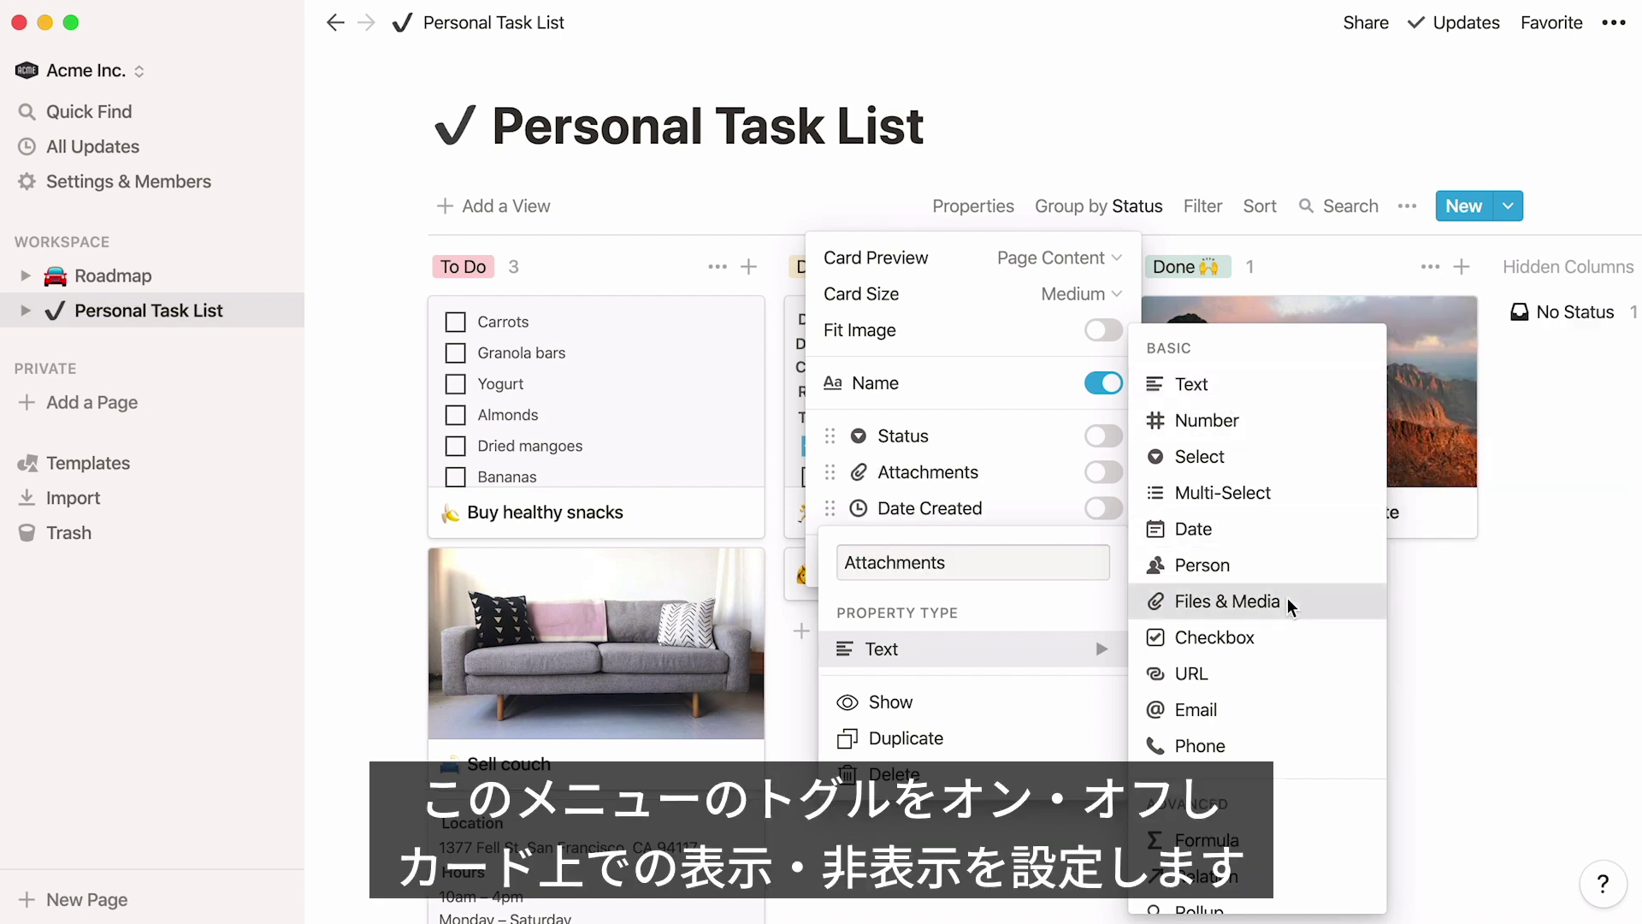
click(1103, 509)
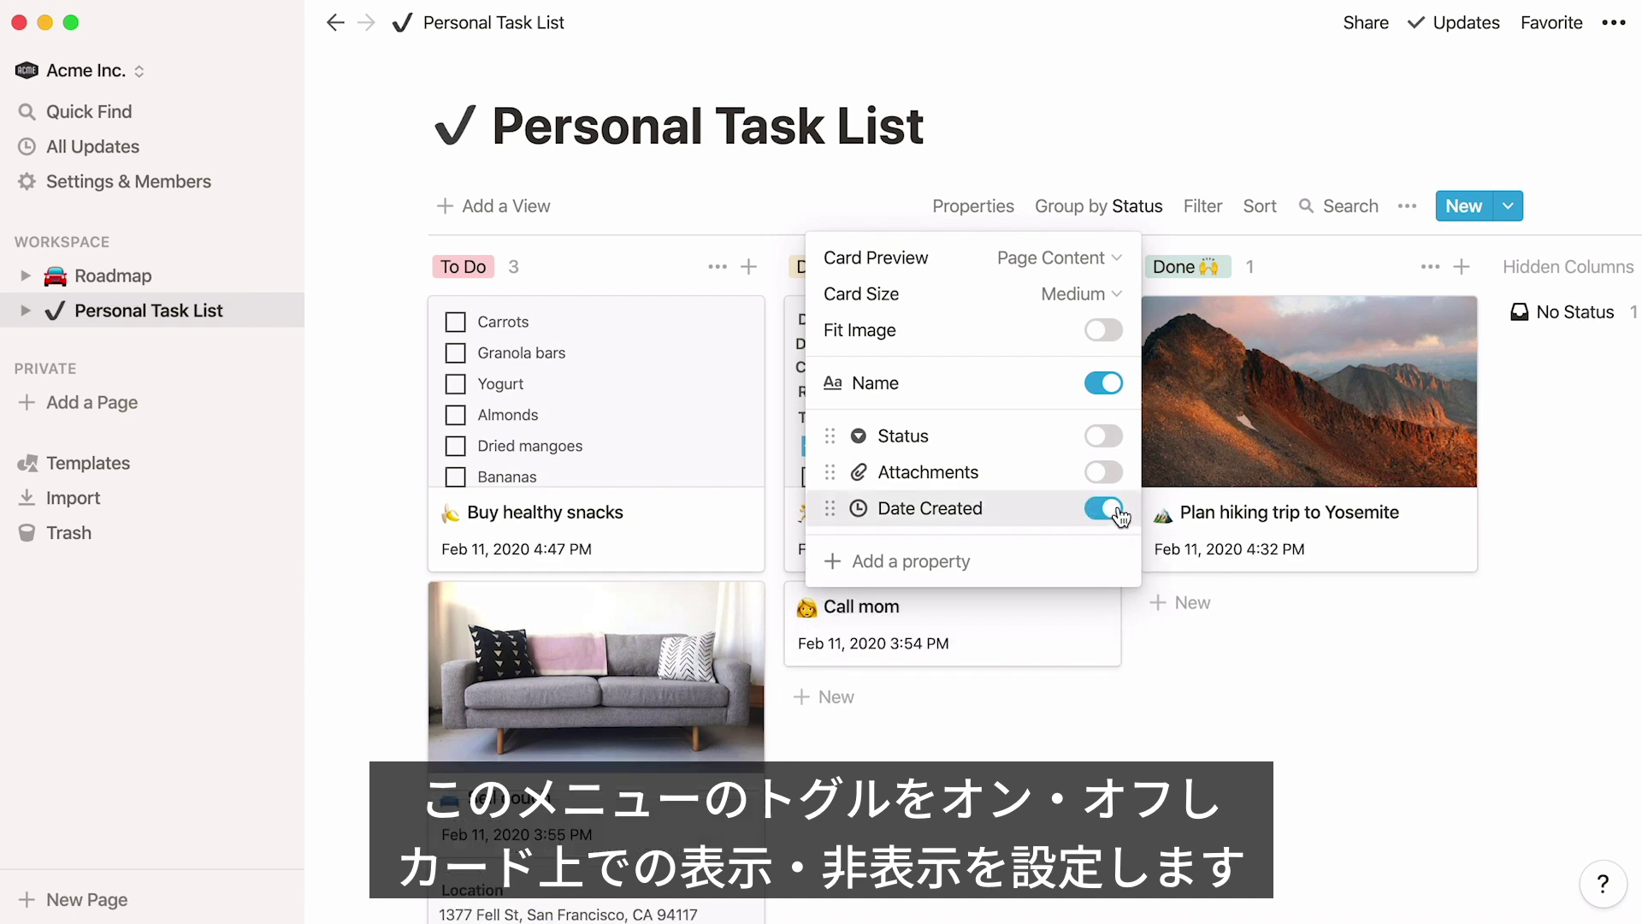
click(1104, 509)
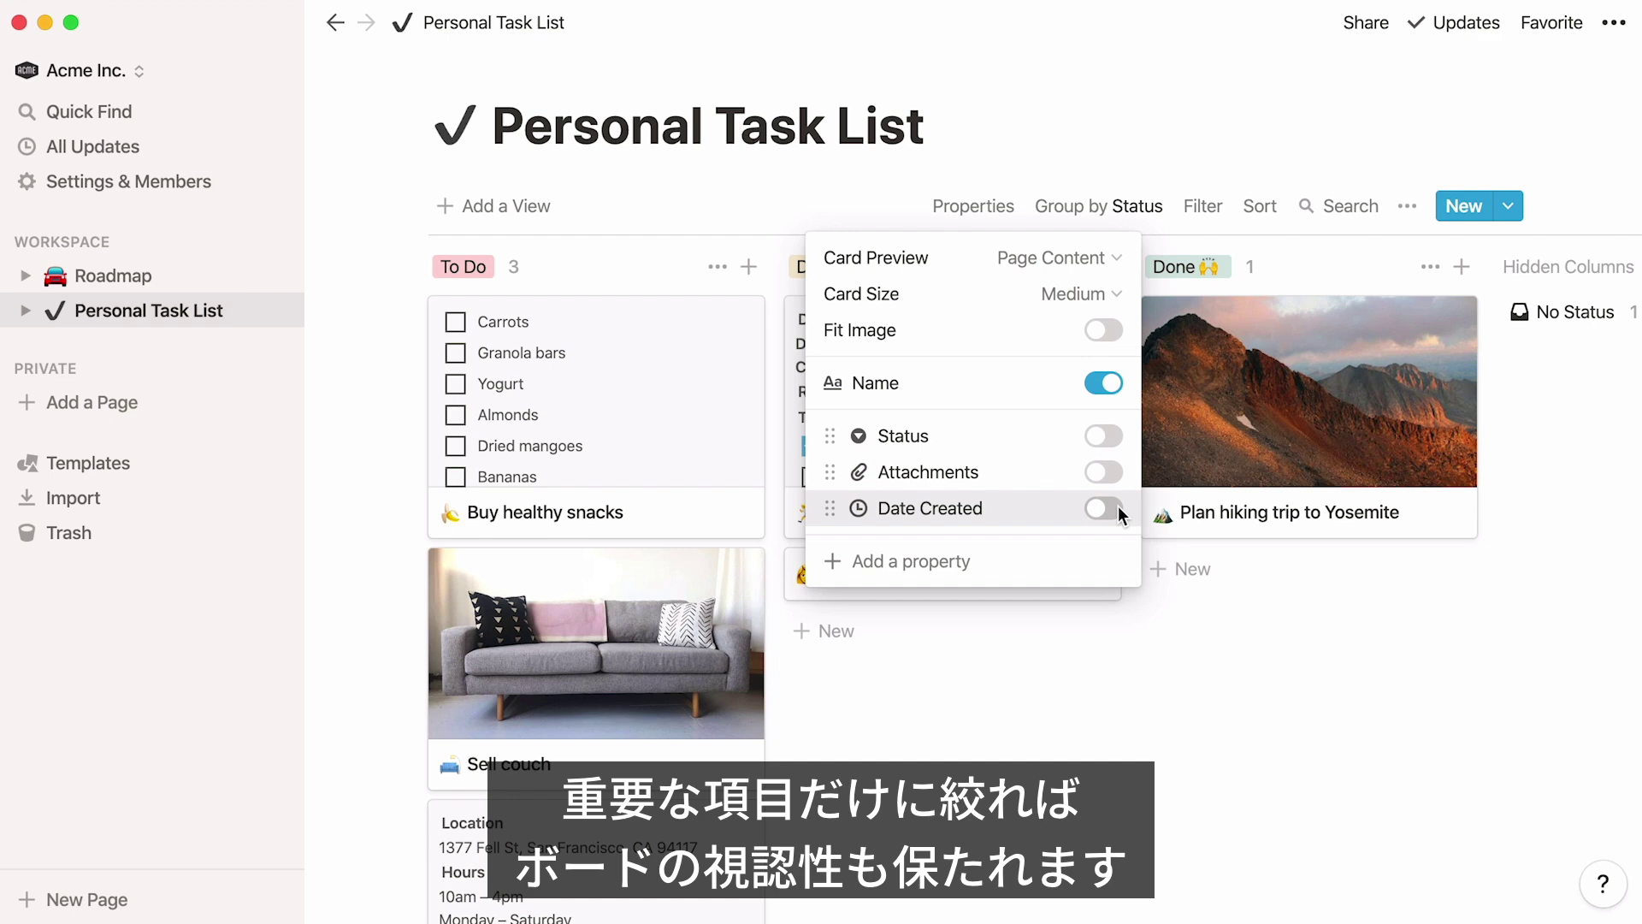
Step: Change the Plan hiking trip to Yosemite card's status from Done to Doing
click(1232, 431)
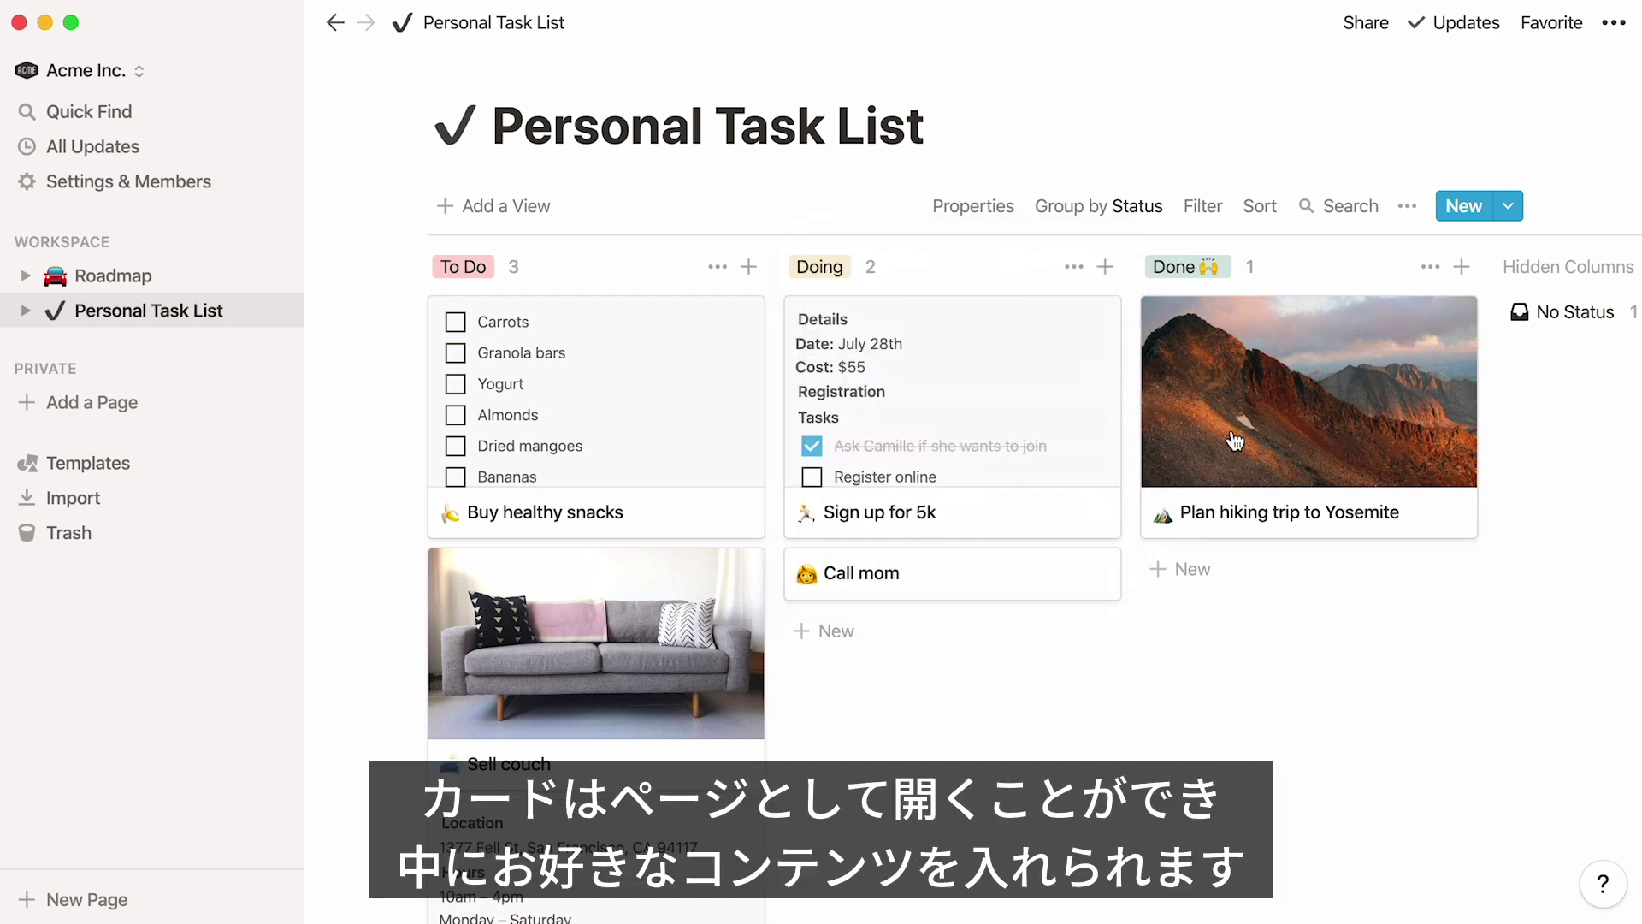
click(1234, 440)
scroll(1235, 440, down, 10)
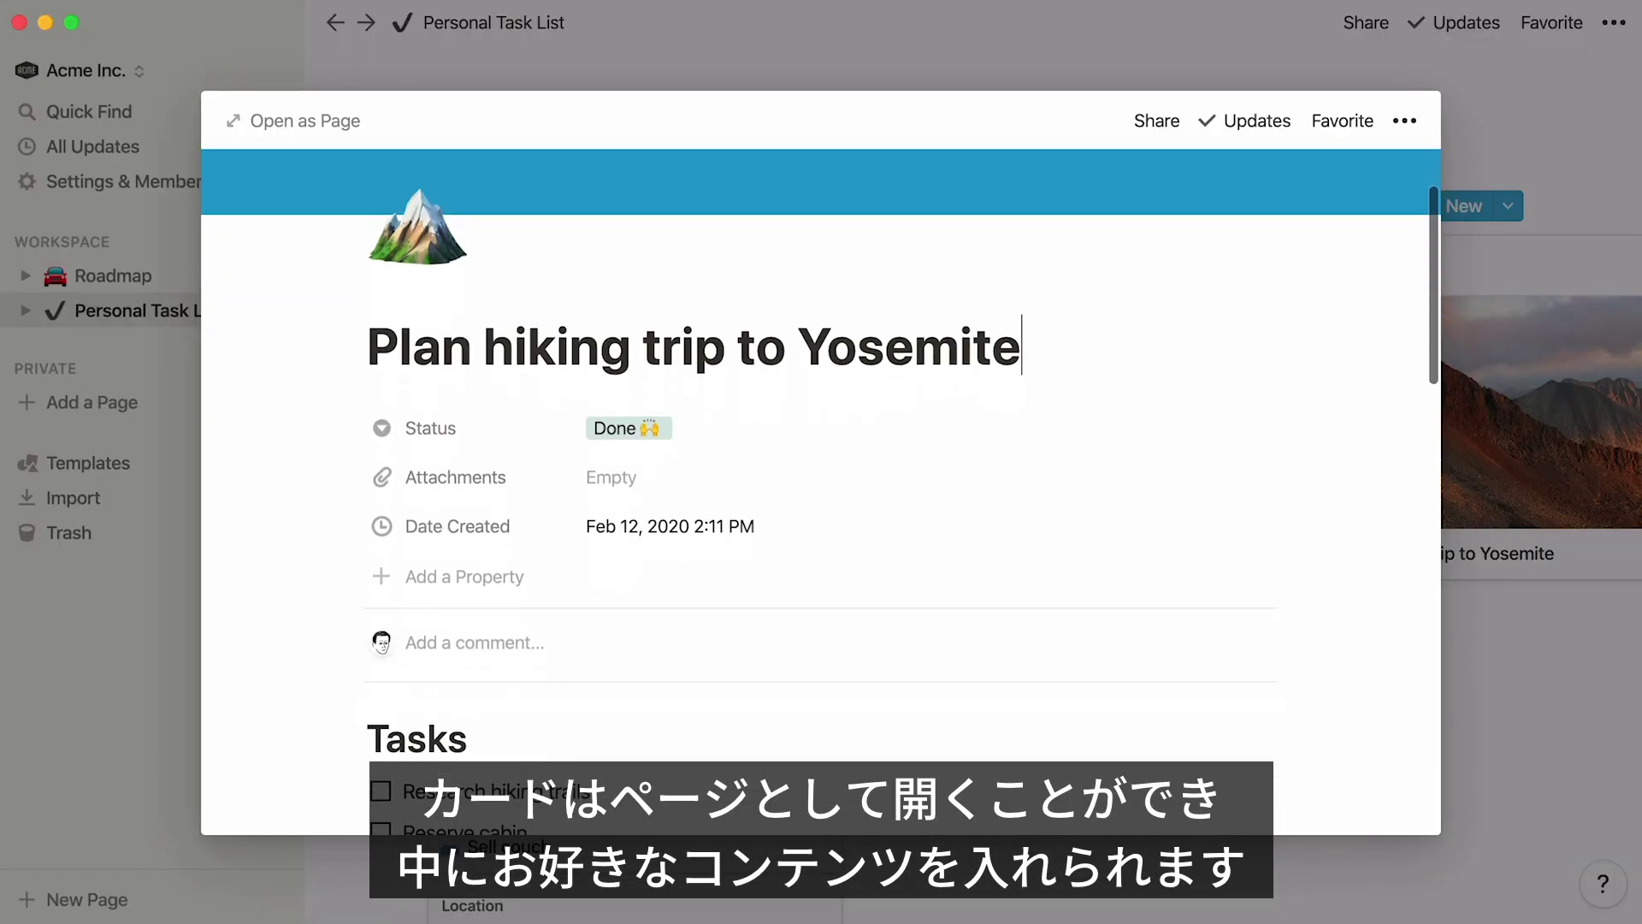
scroll(821, 471, down, 10)
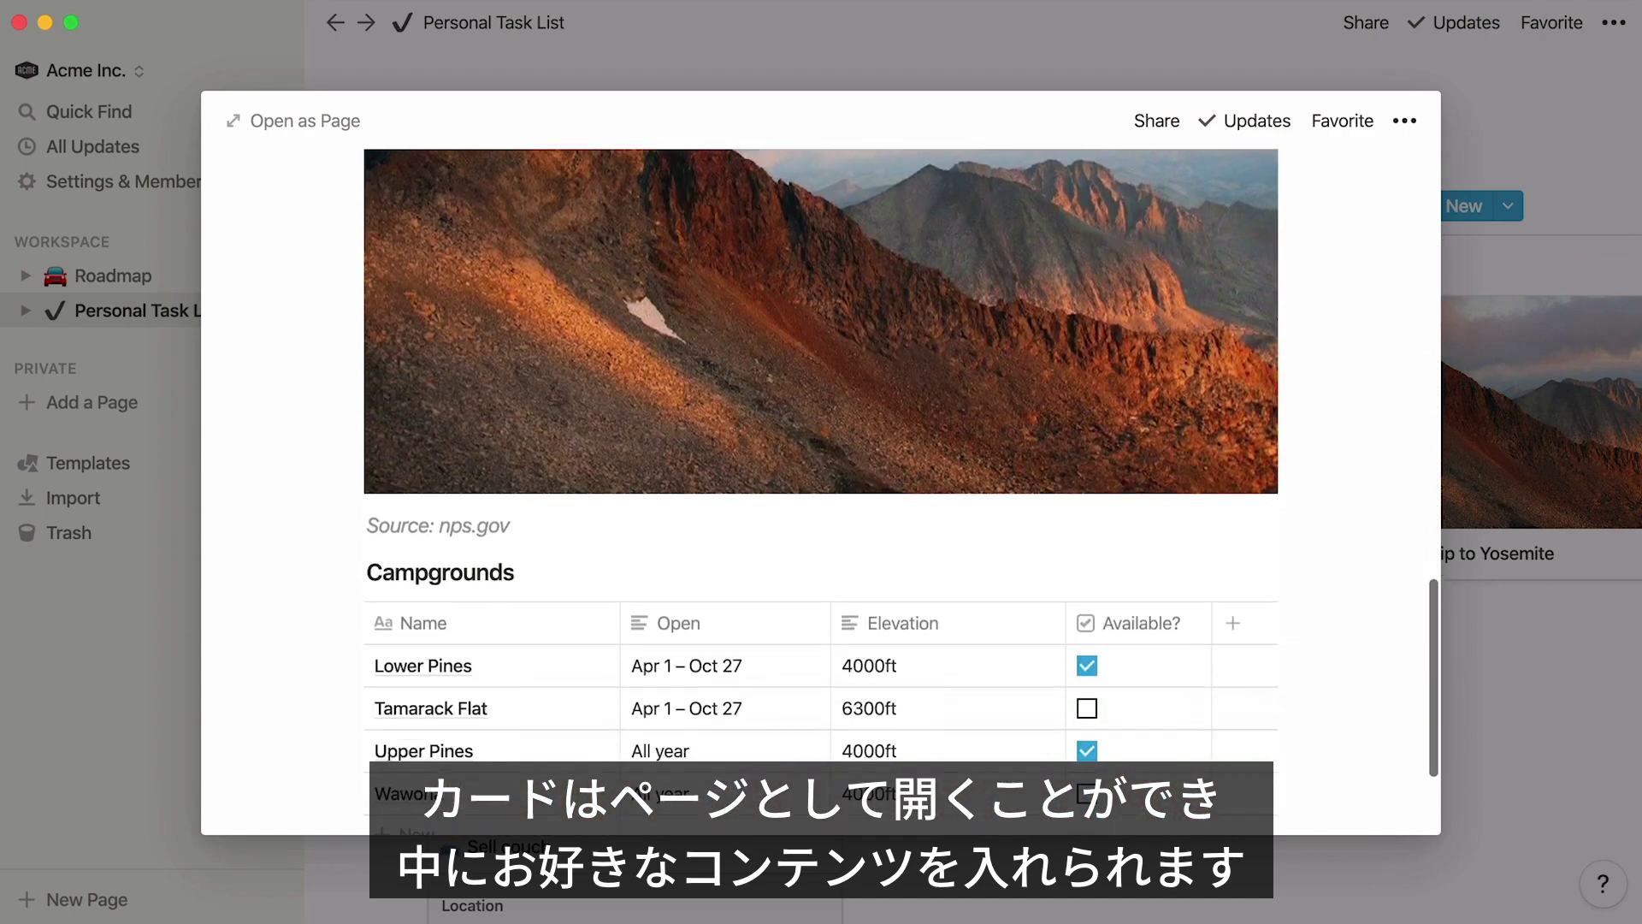
scroll(821, 492, up, 15)
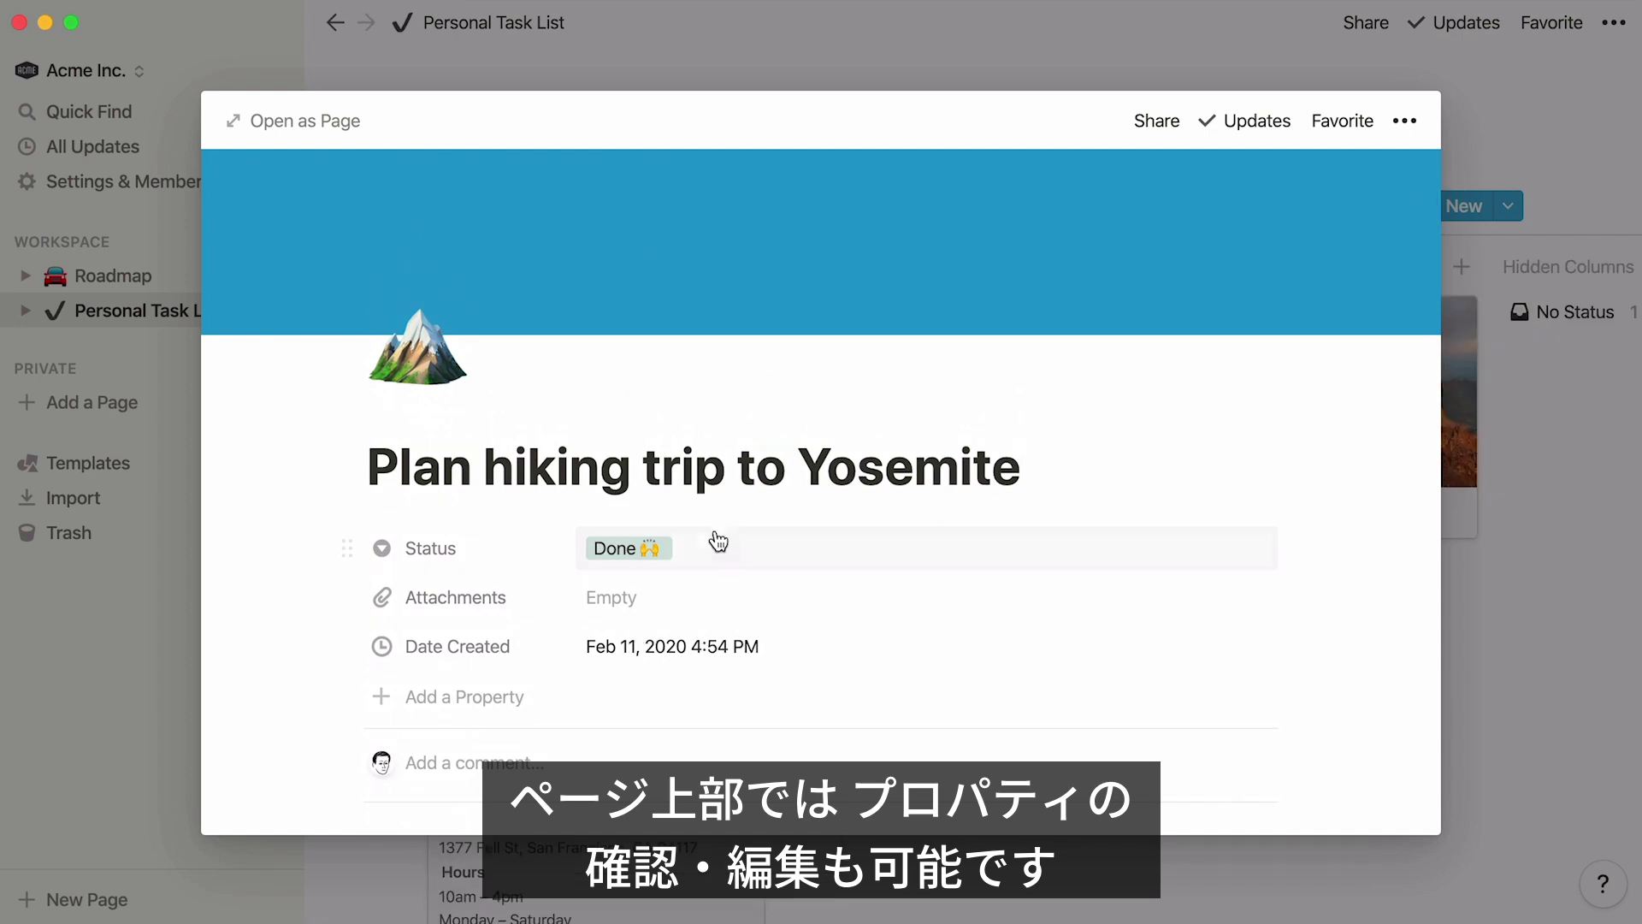
click(680, 549)
click(720, 666)
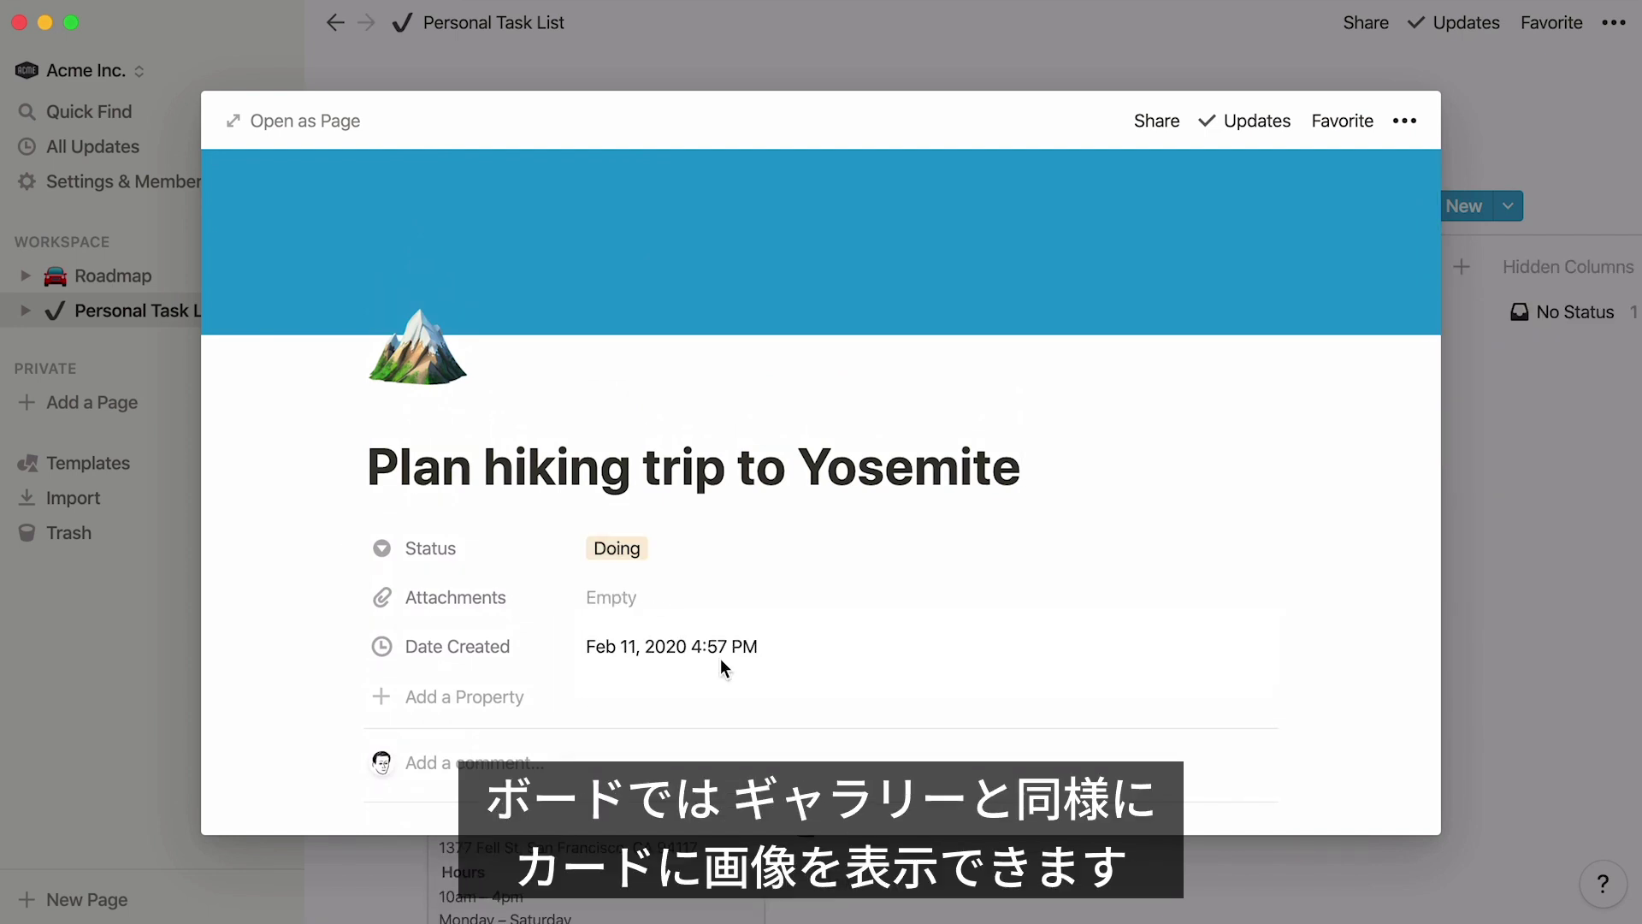
click(1553, 423)
mouse_move(709, 682)
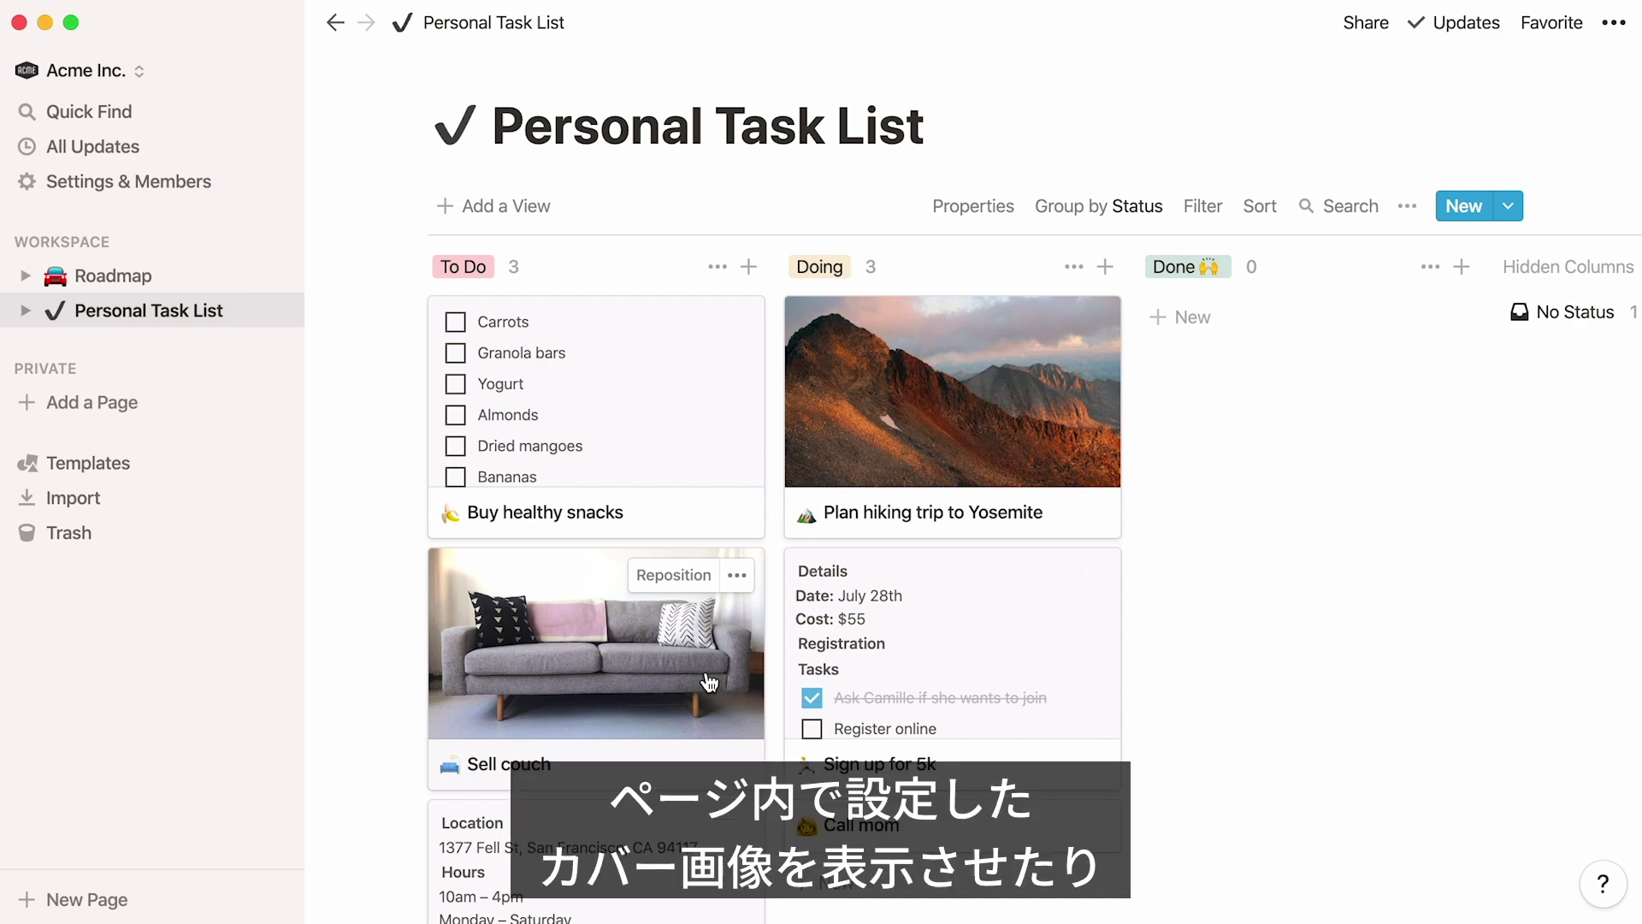
Step: Add a cover image to the Sell couch task page
click(709, 682)
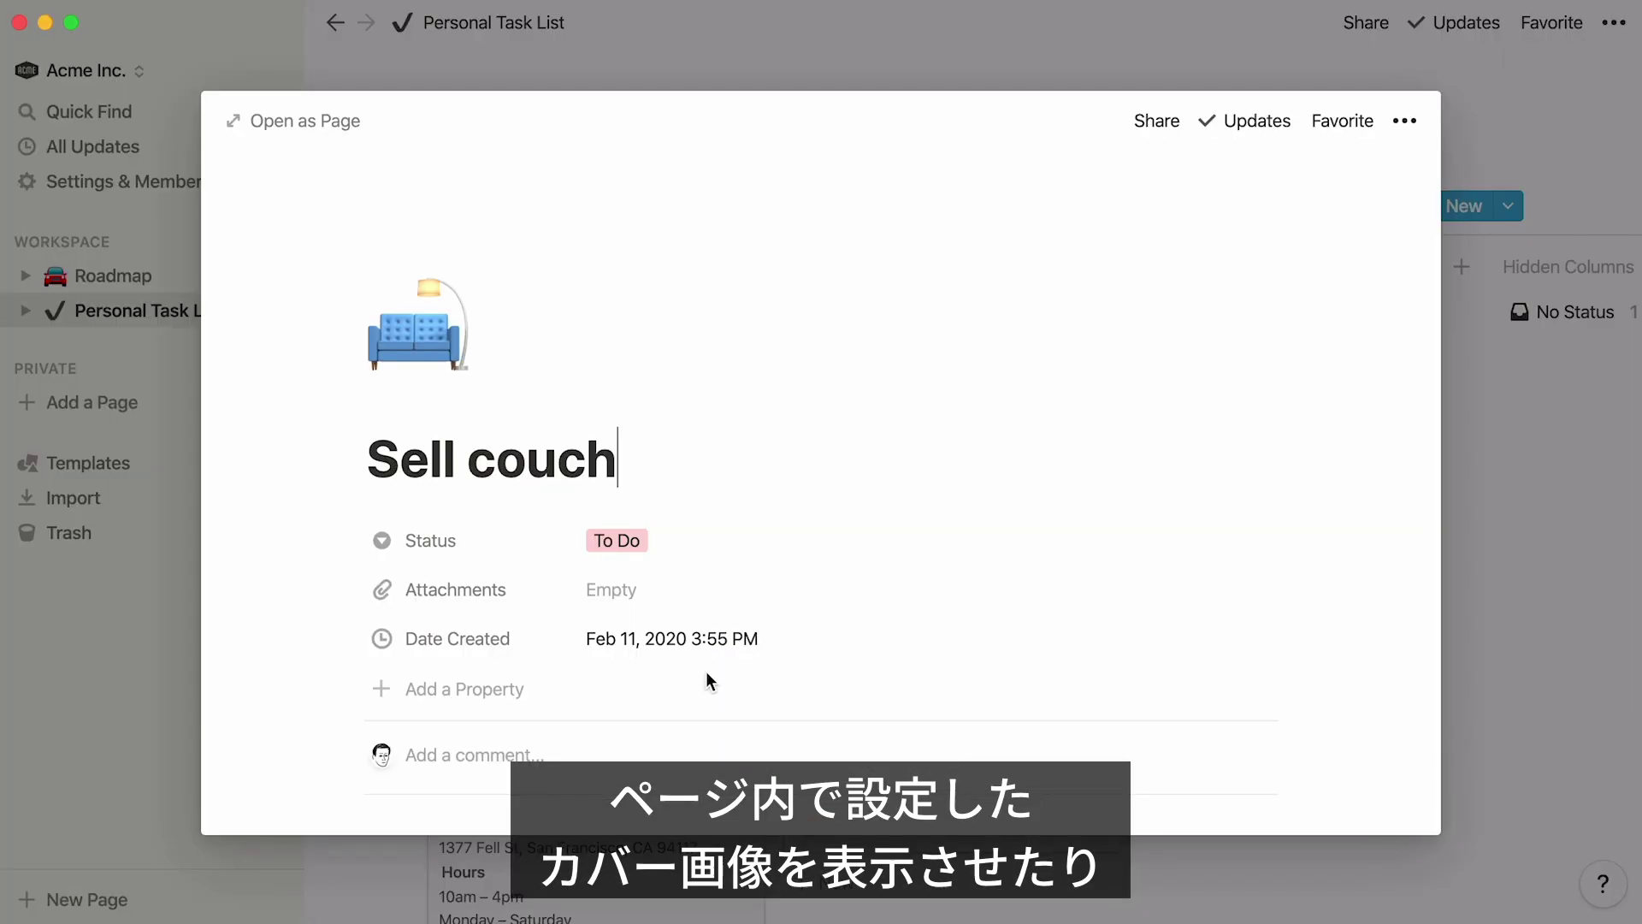
click(459, 415)
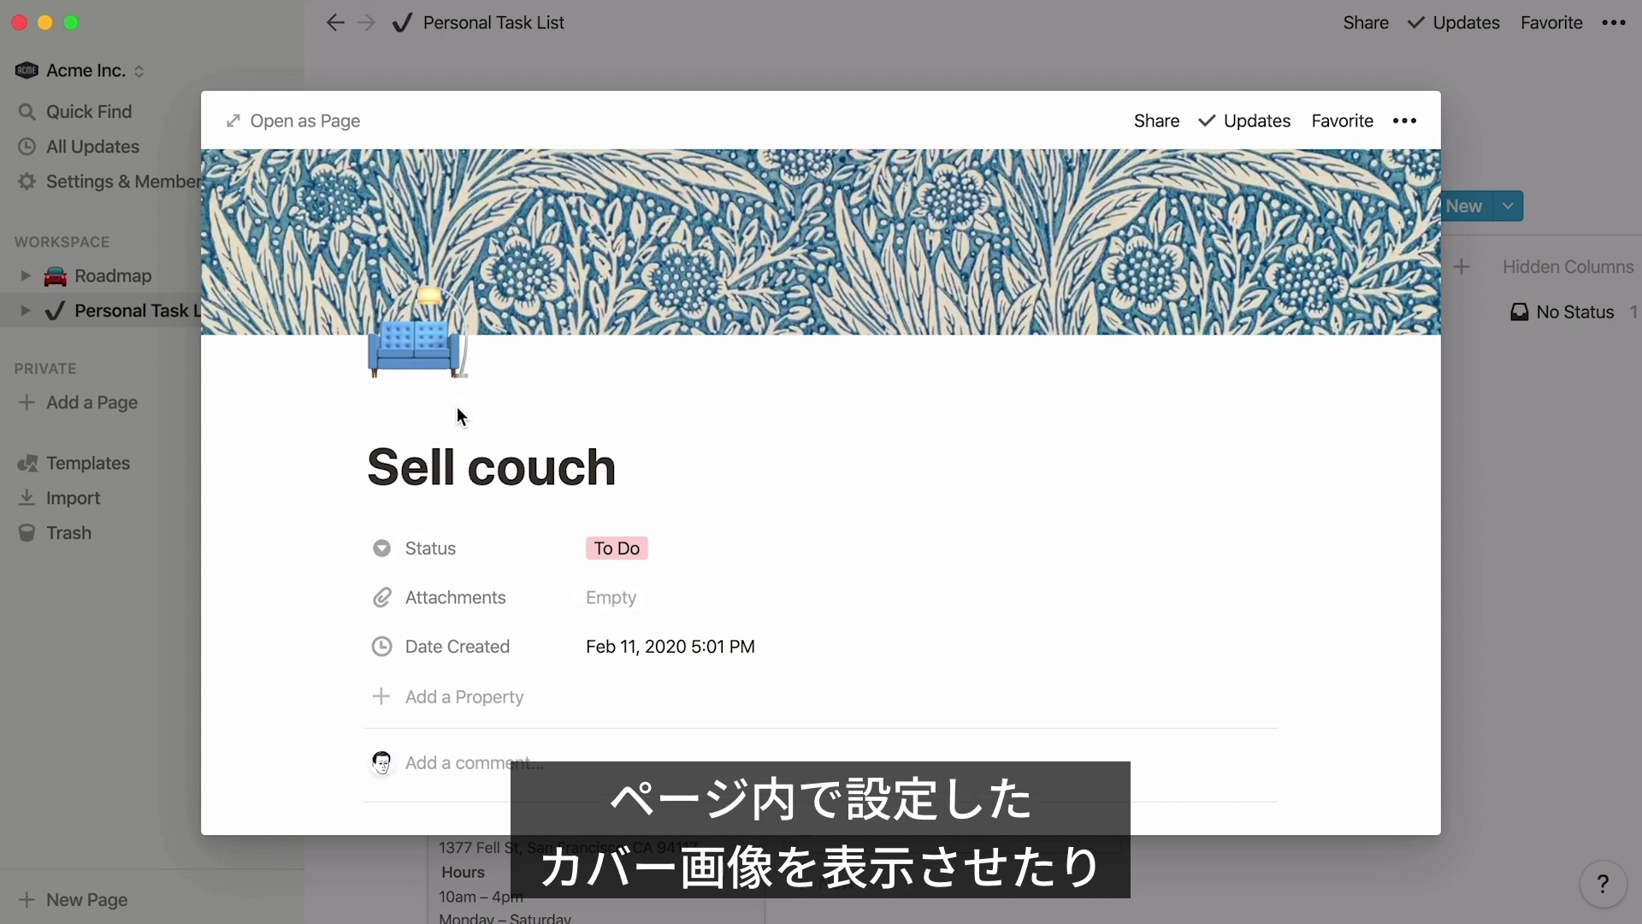
click(1011, 65)
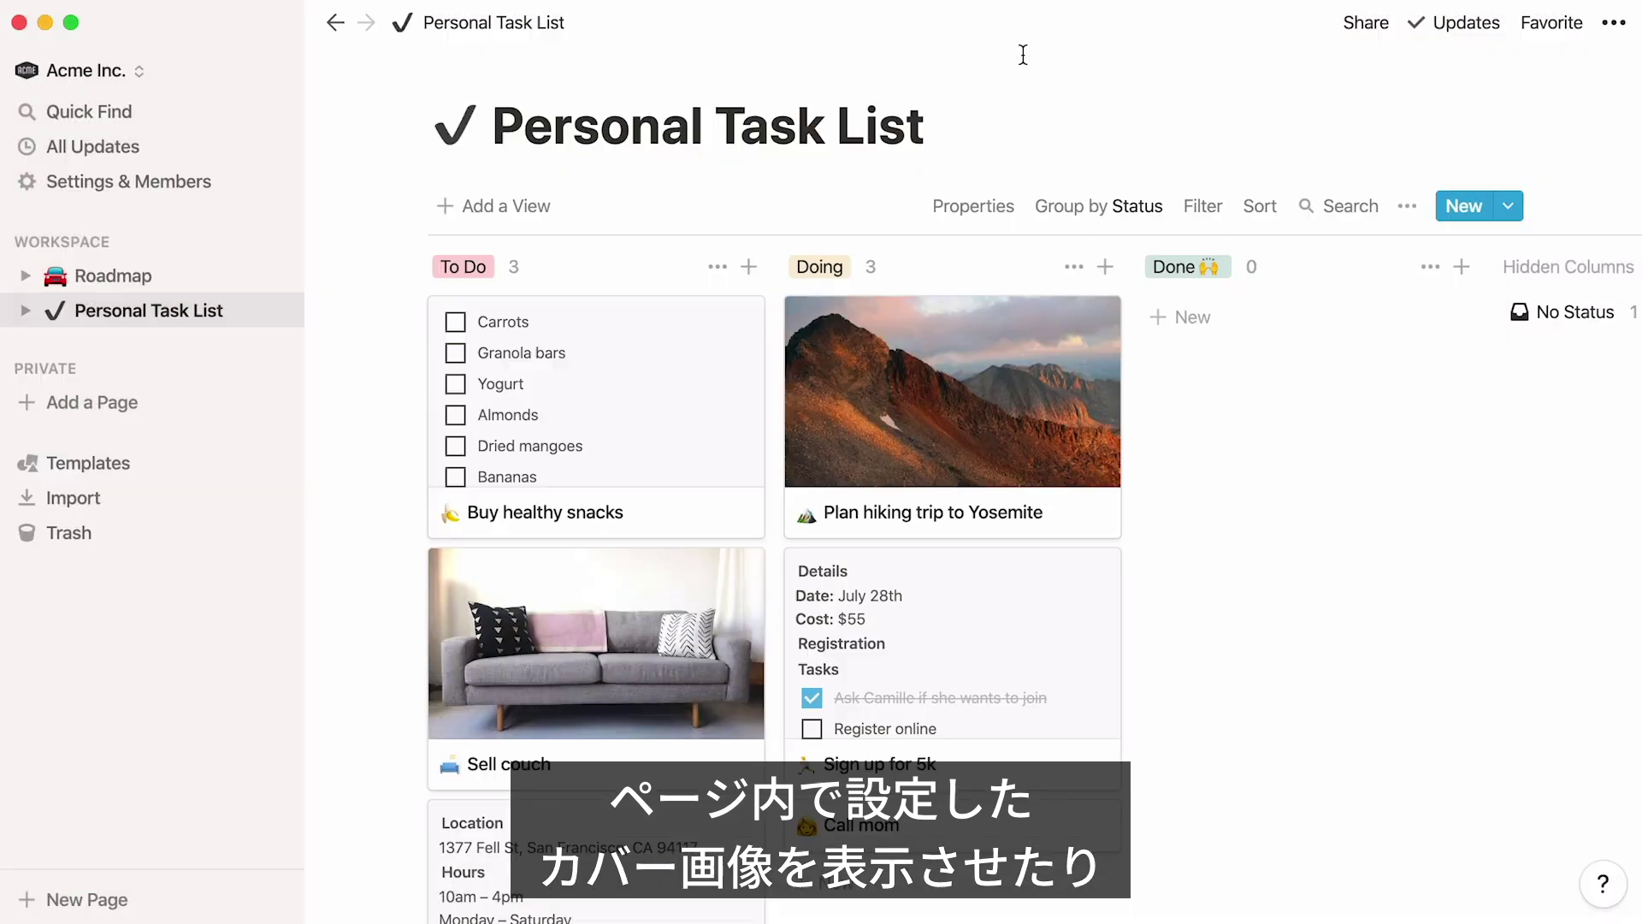
Step: Try Page cover and then Page content as the card preview
click(1008, 208)
click(1100, 259)
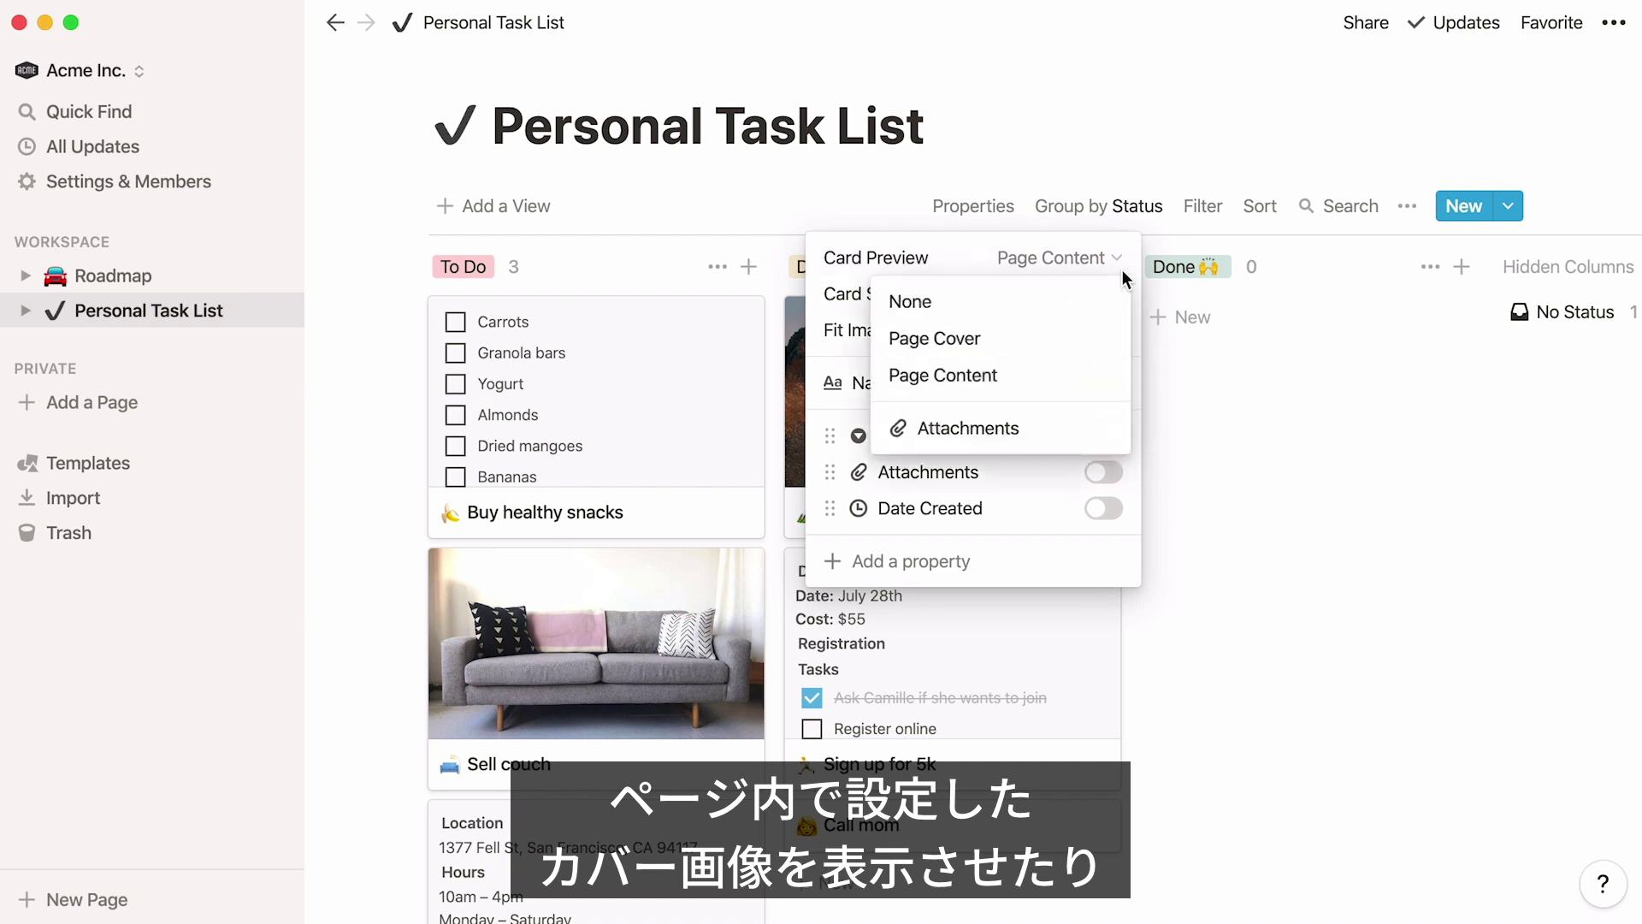
click(1092, 341)
click(1112, 257)
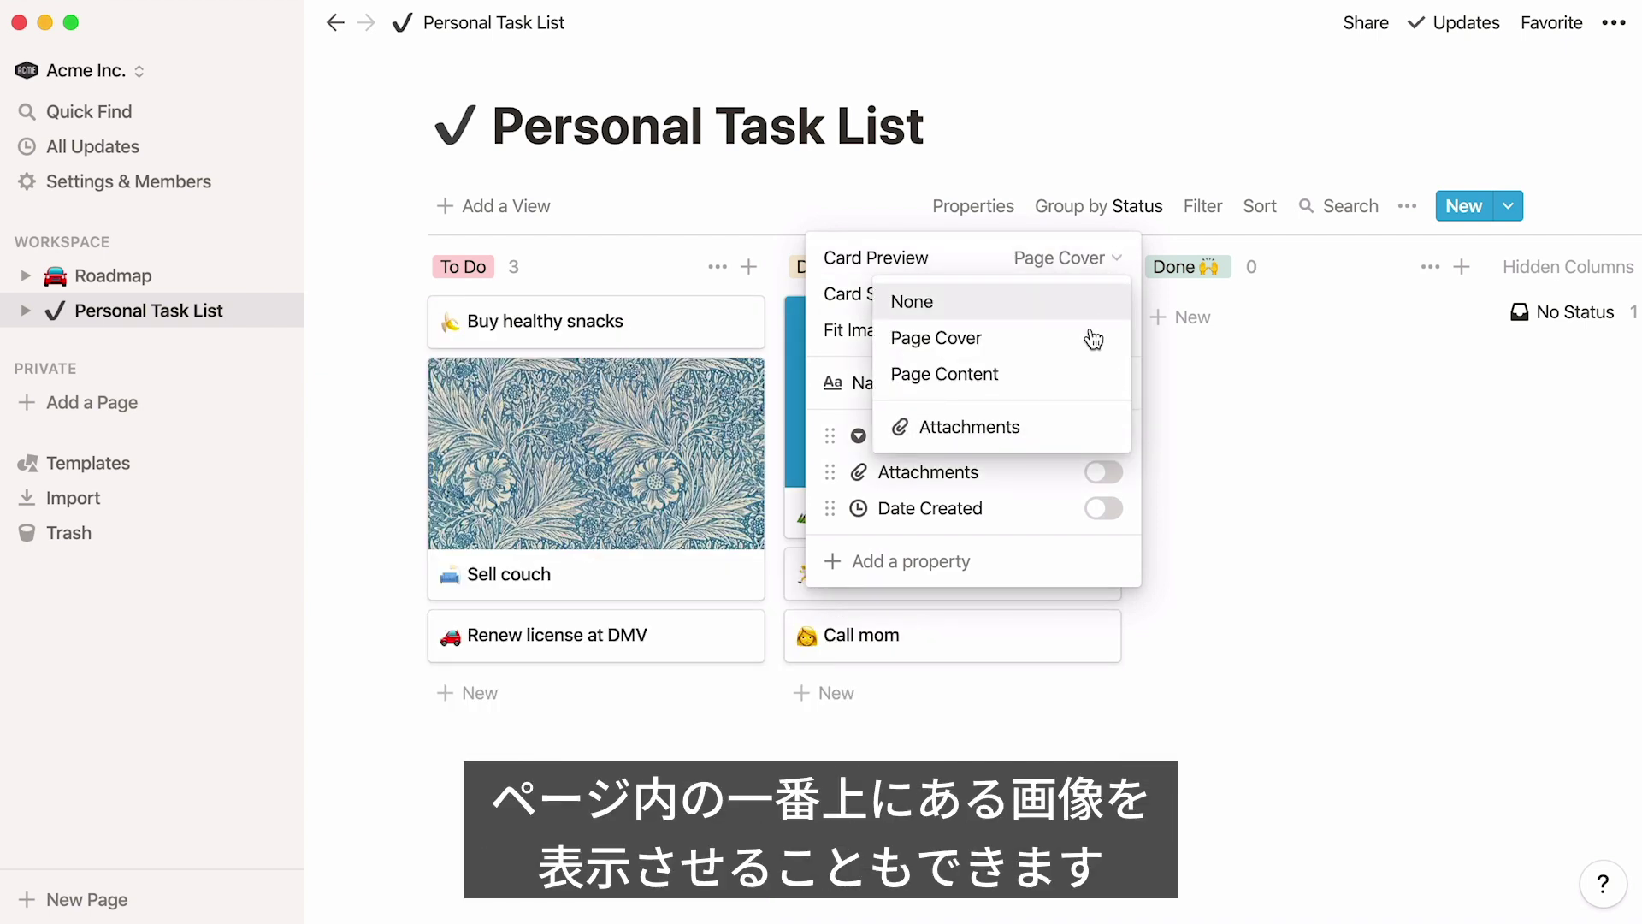
click(1075, 374)
Step: Review the Yosemite card, then set card previews to show Attachments images
click(792, 397)
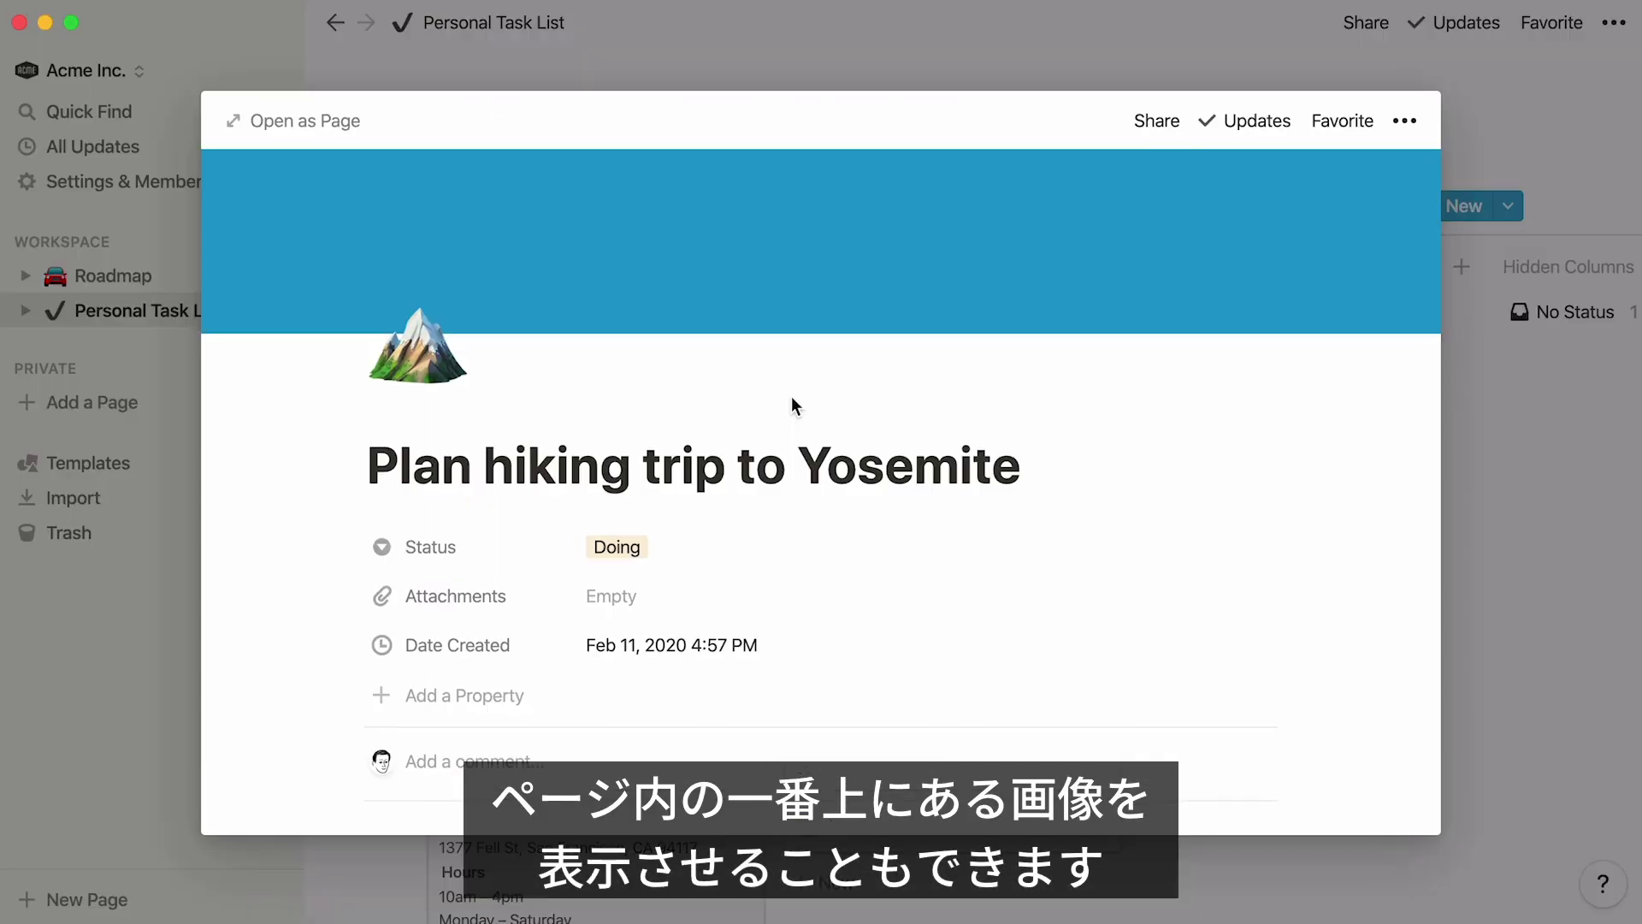
scroll(792, 397, down, 6)
scroll(792, 397, down, 5)
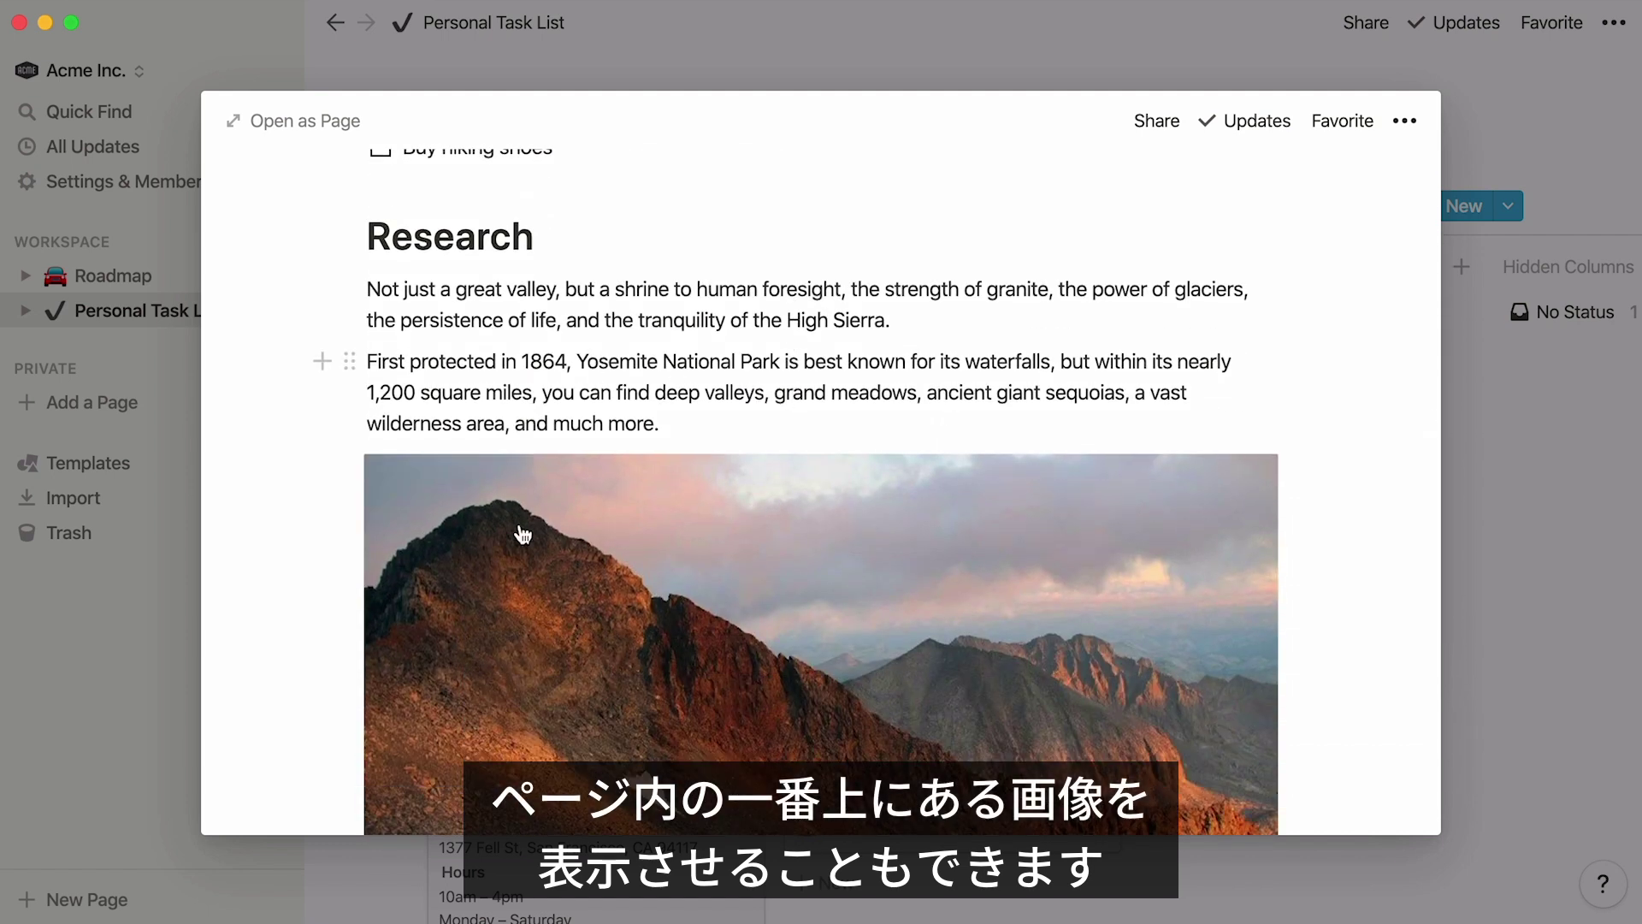
click(1481, 410)
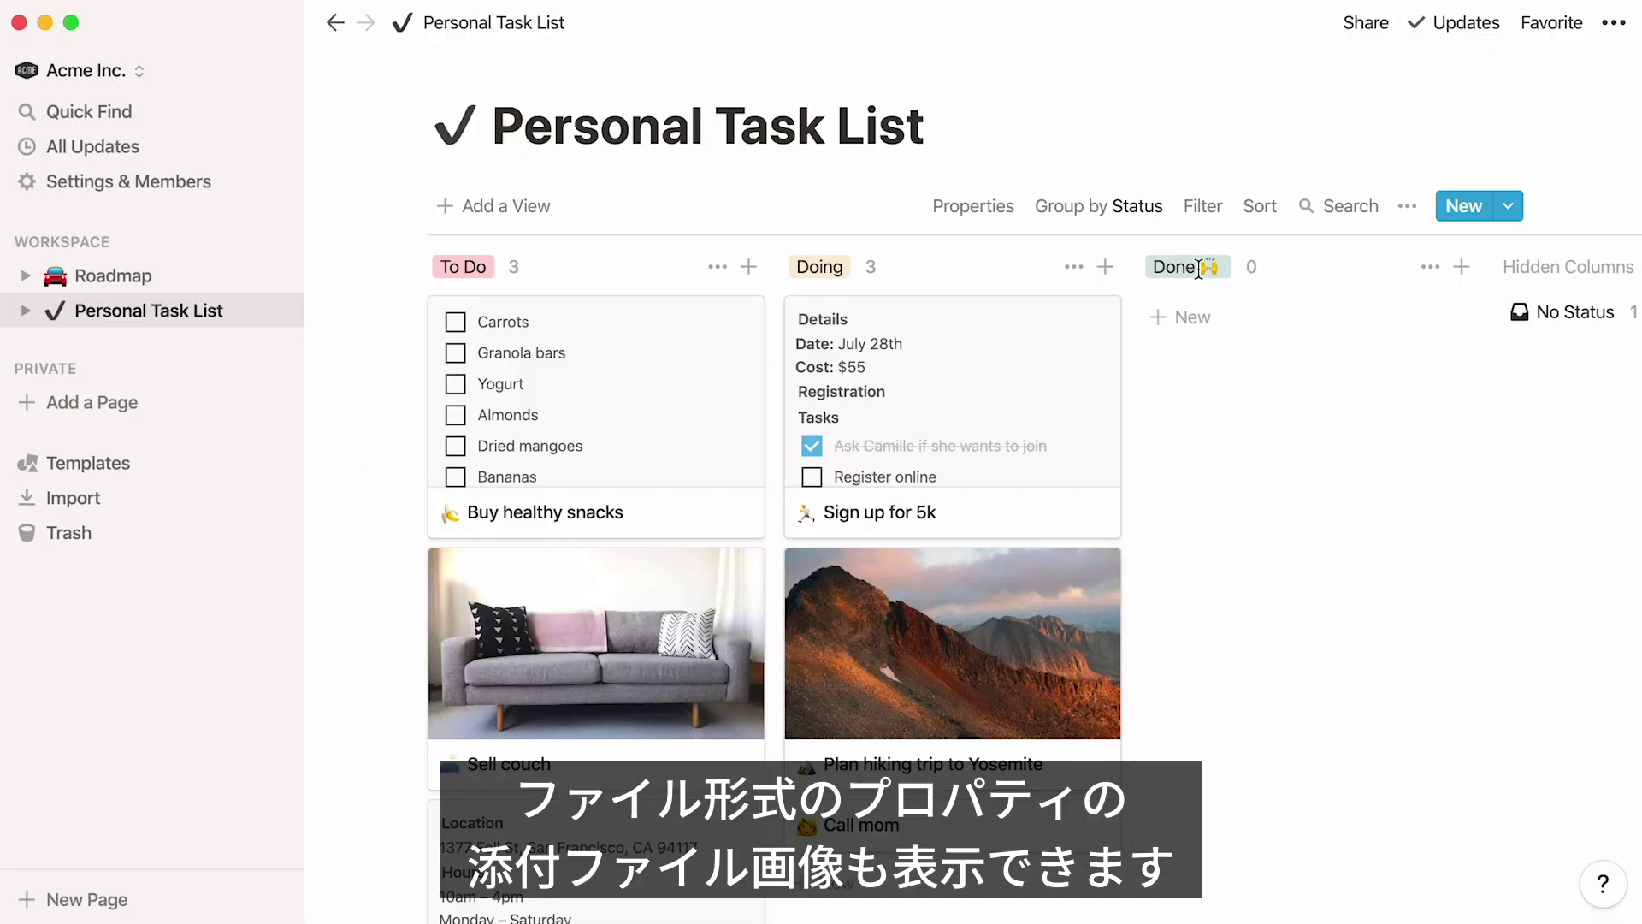
click(1005, 220)
click(1069, 257)
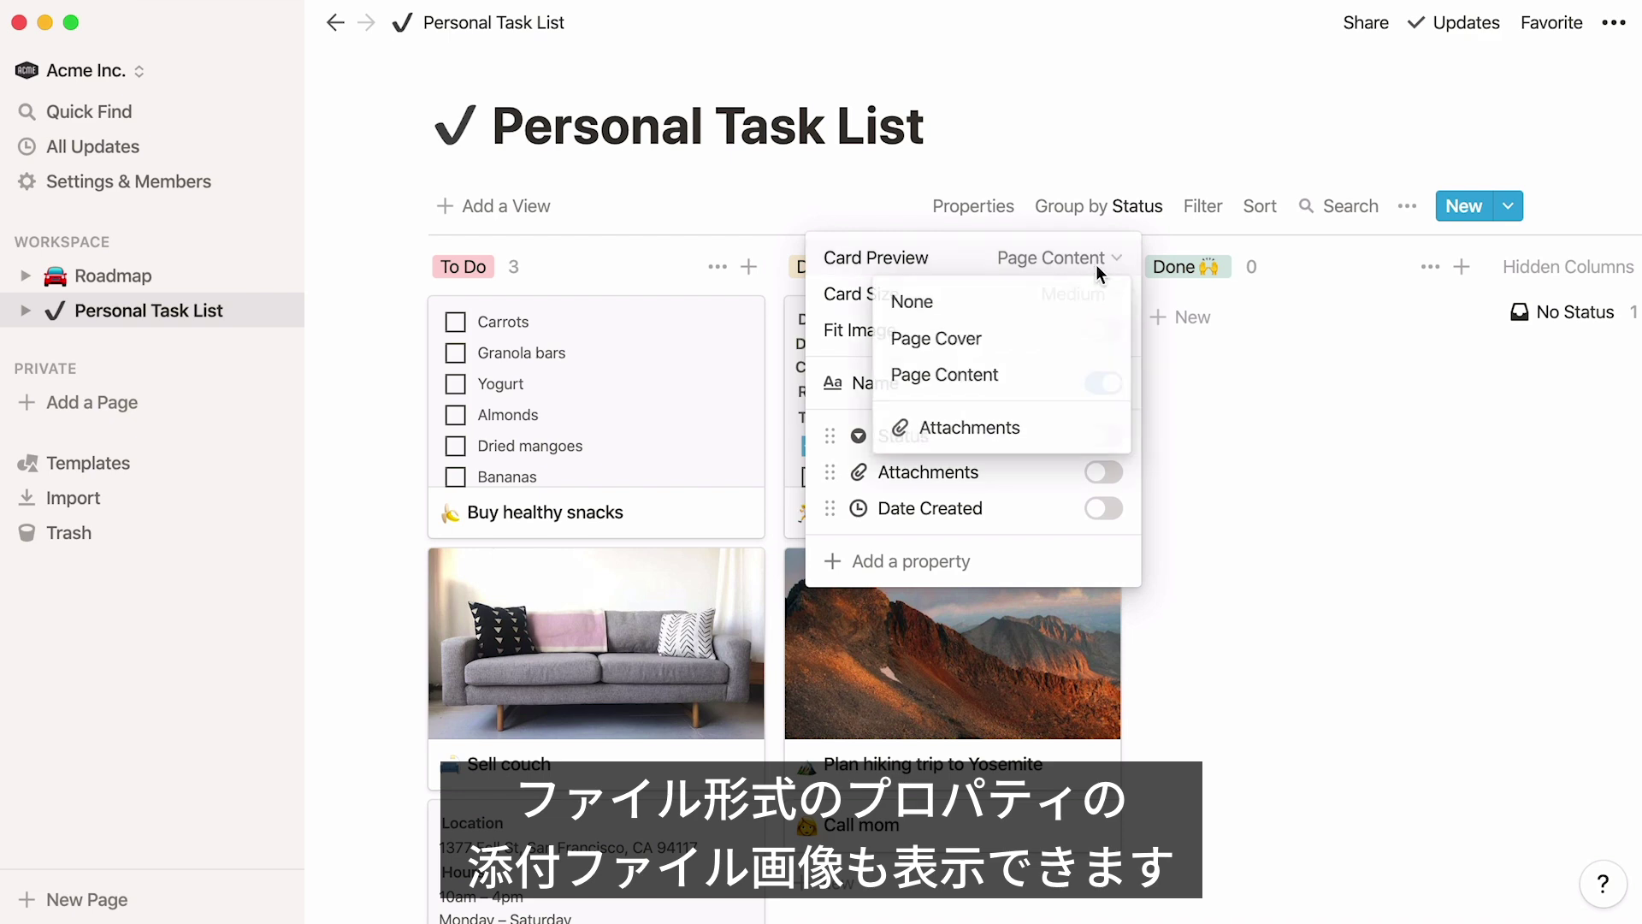
click(1065, 427)
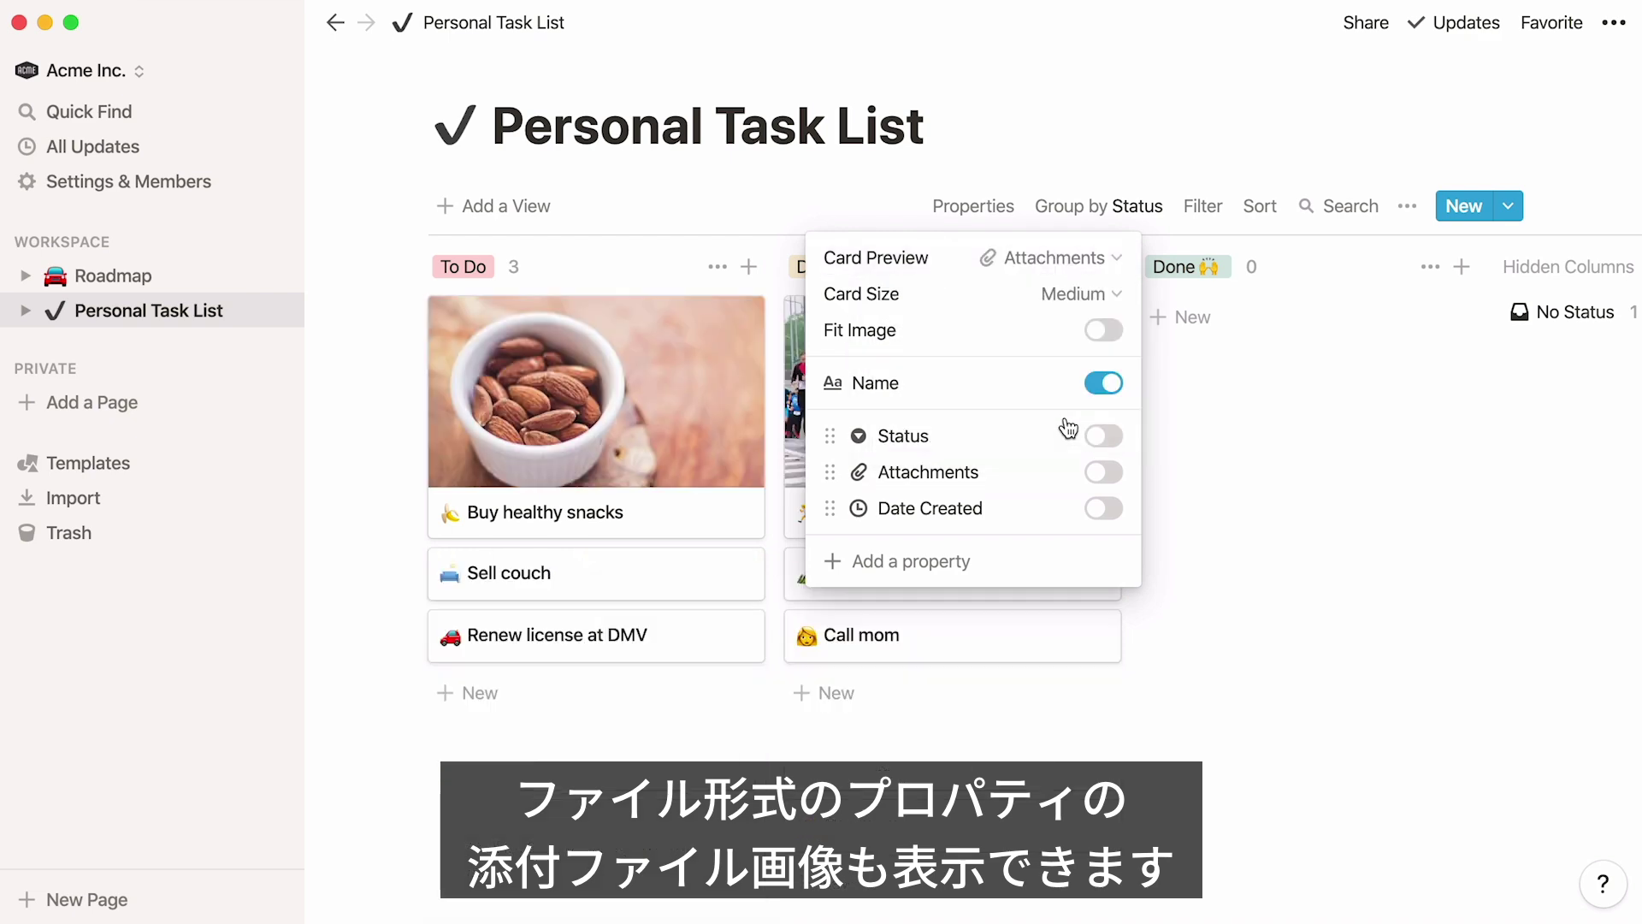
click(1249, 361)
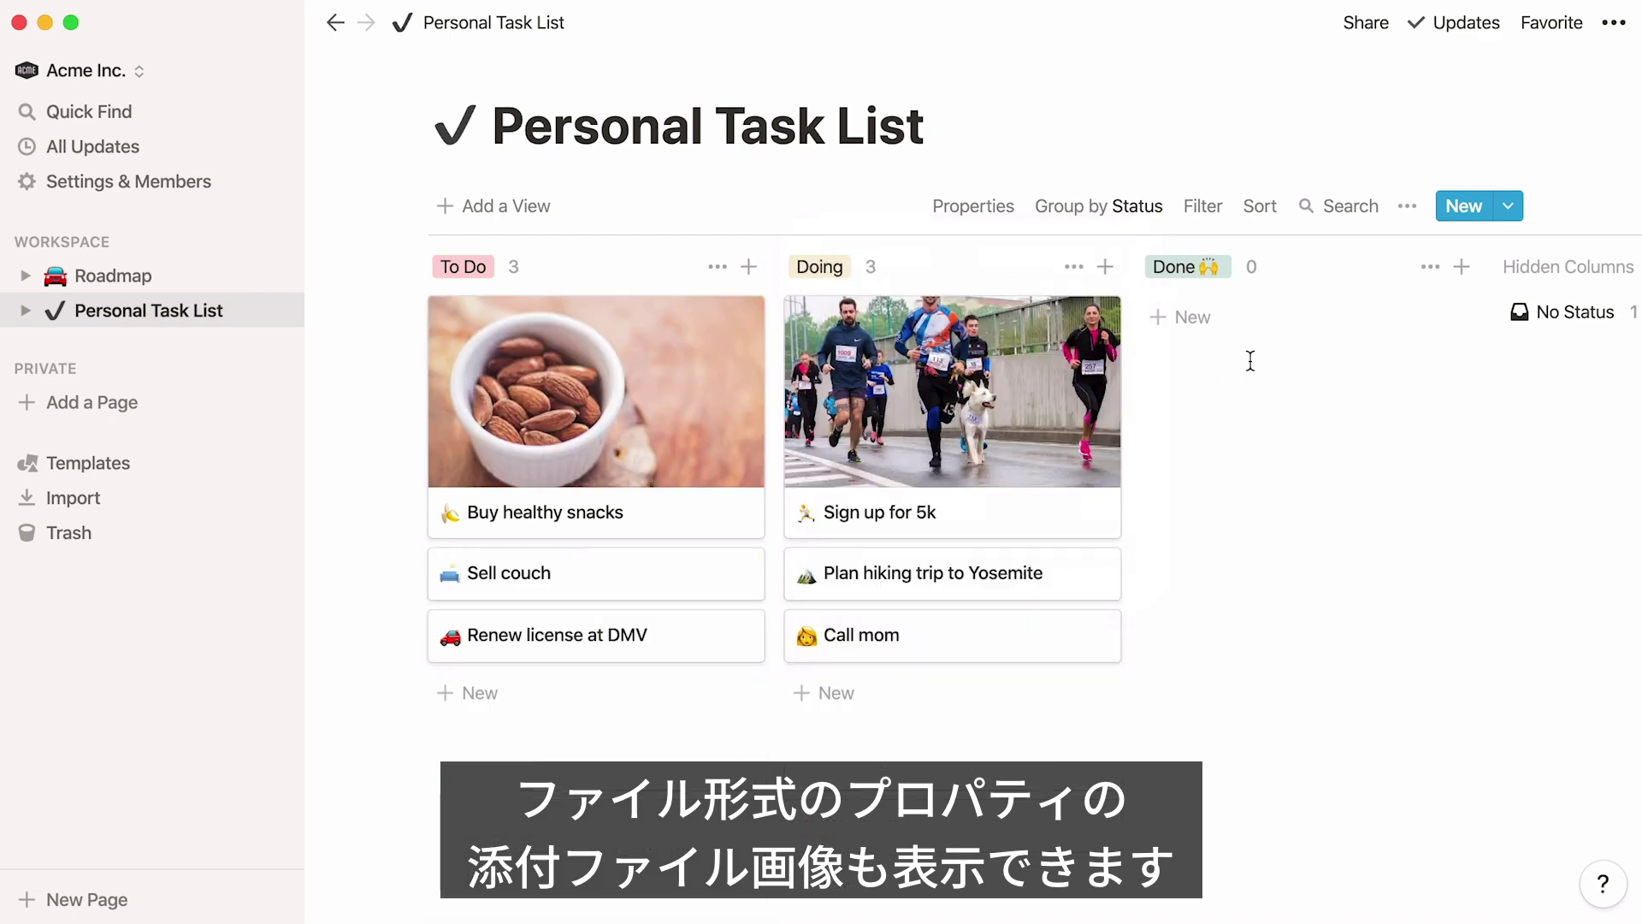
Step: Set the card size to Large after trying Small and Medium
click(979, 215)
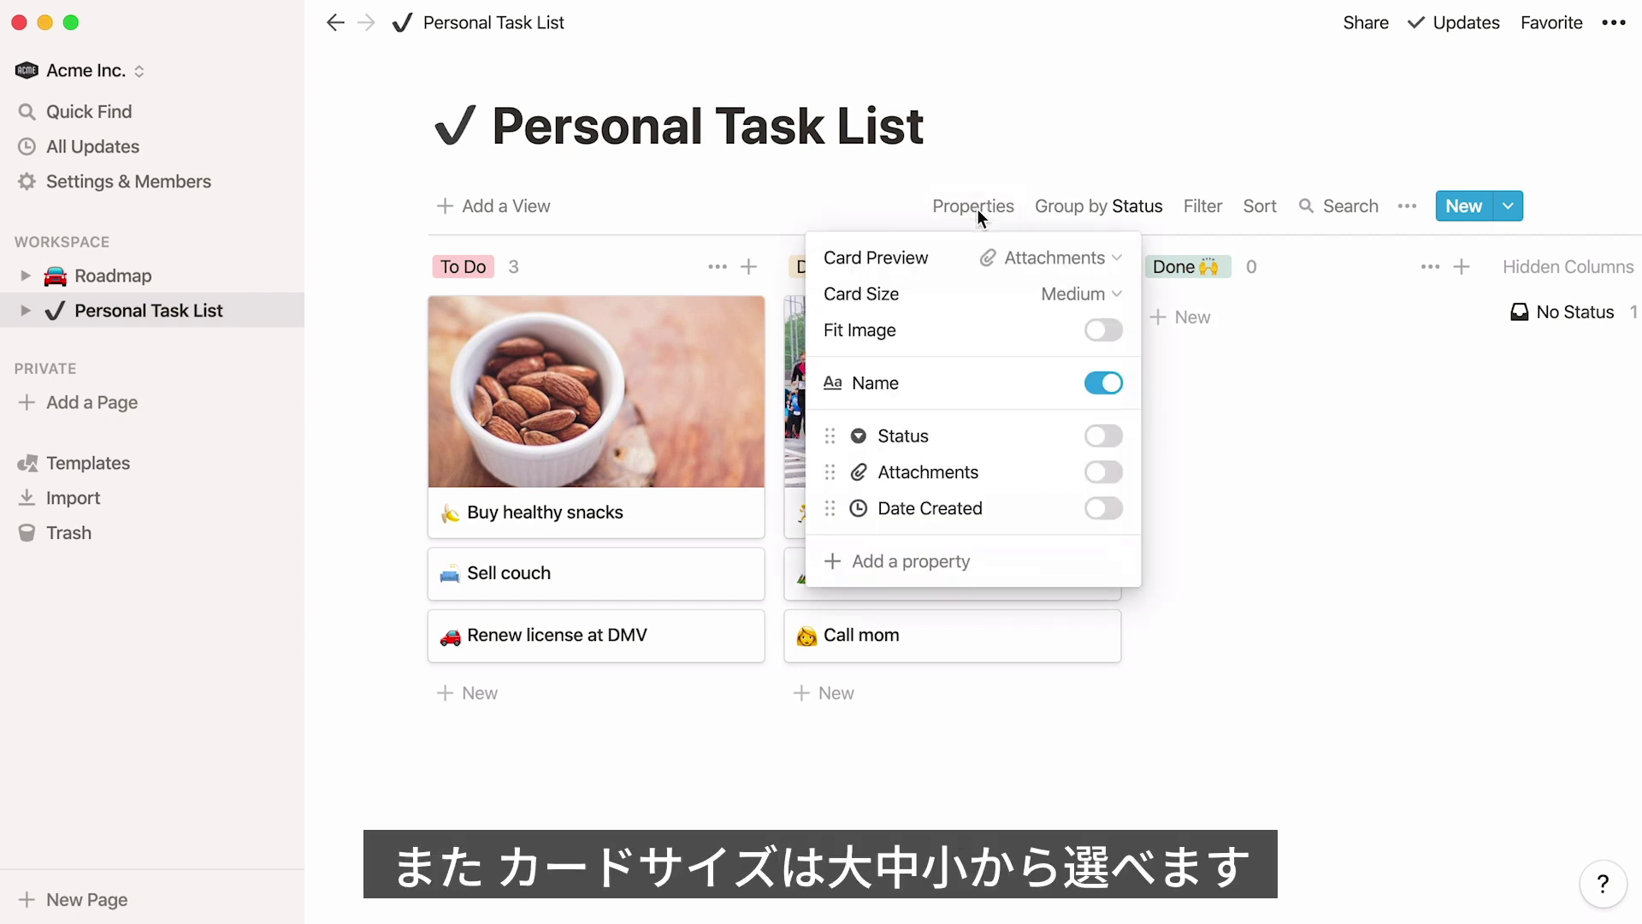
click(1094, 295)
click(1083, 329)
click(1085, 373)
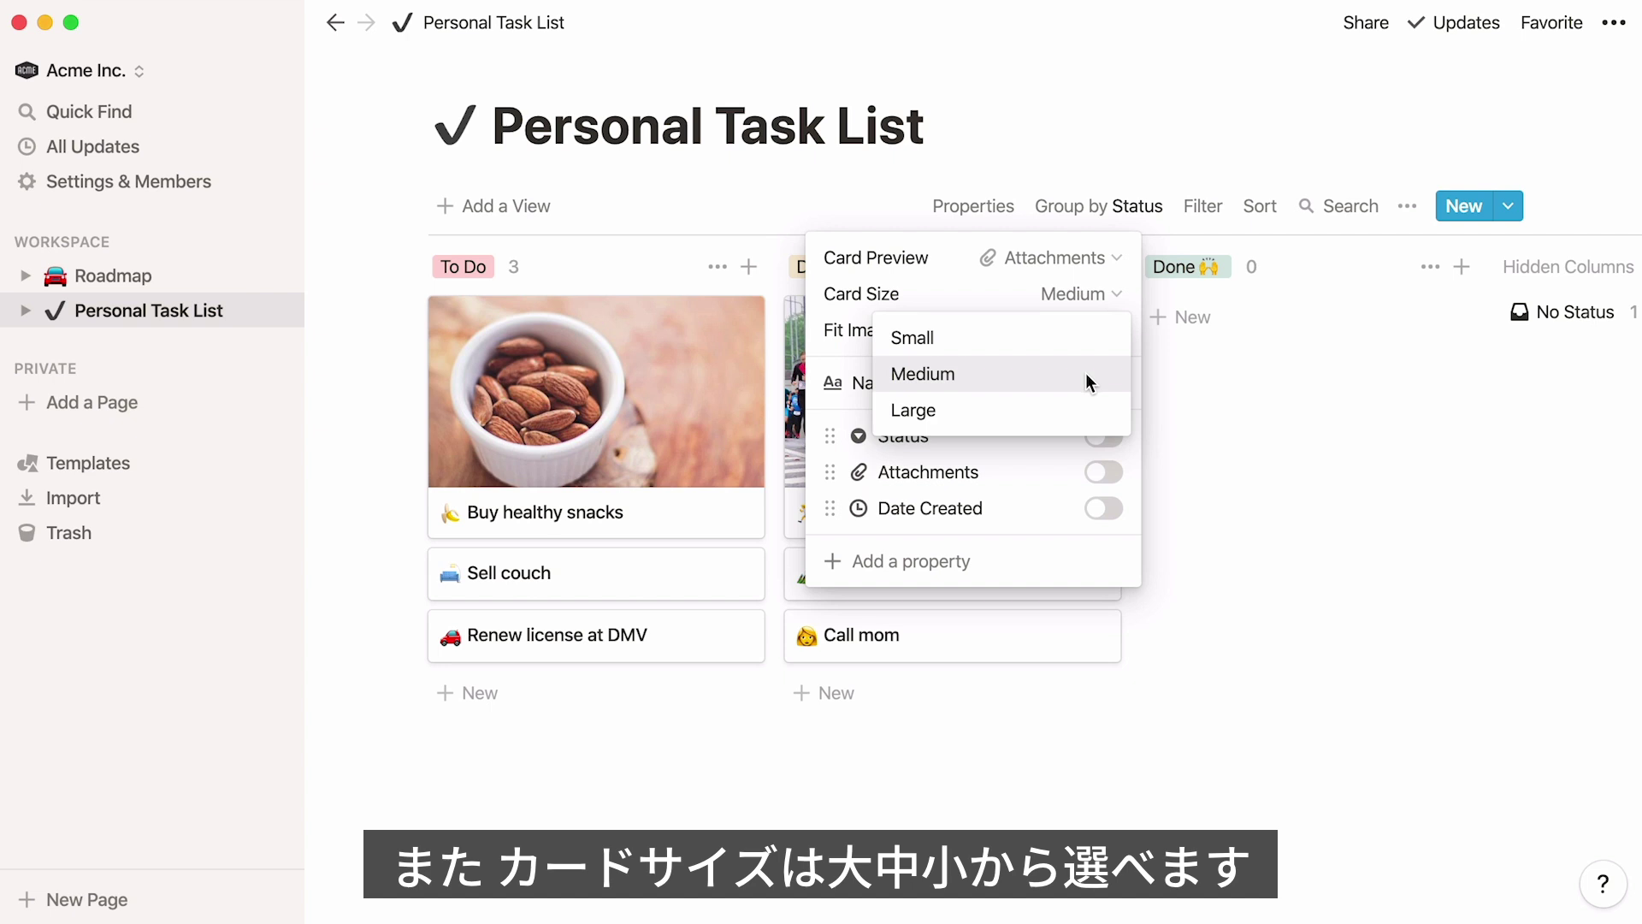
click(1086, 410)
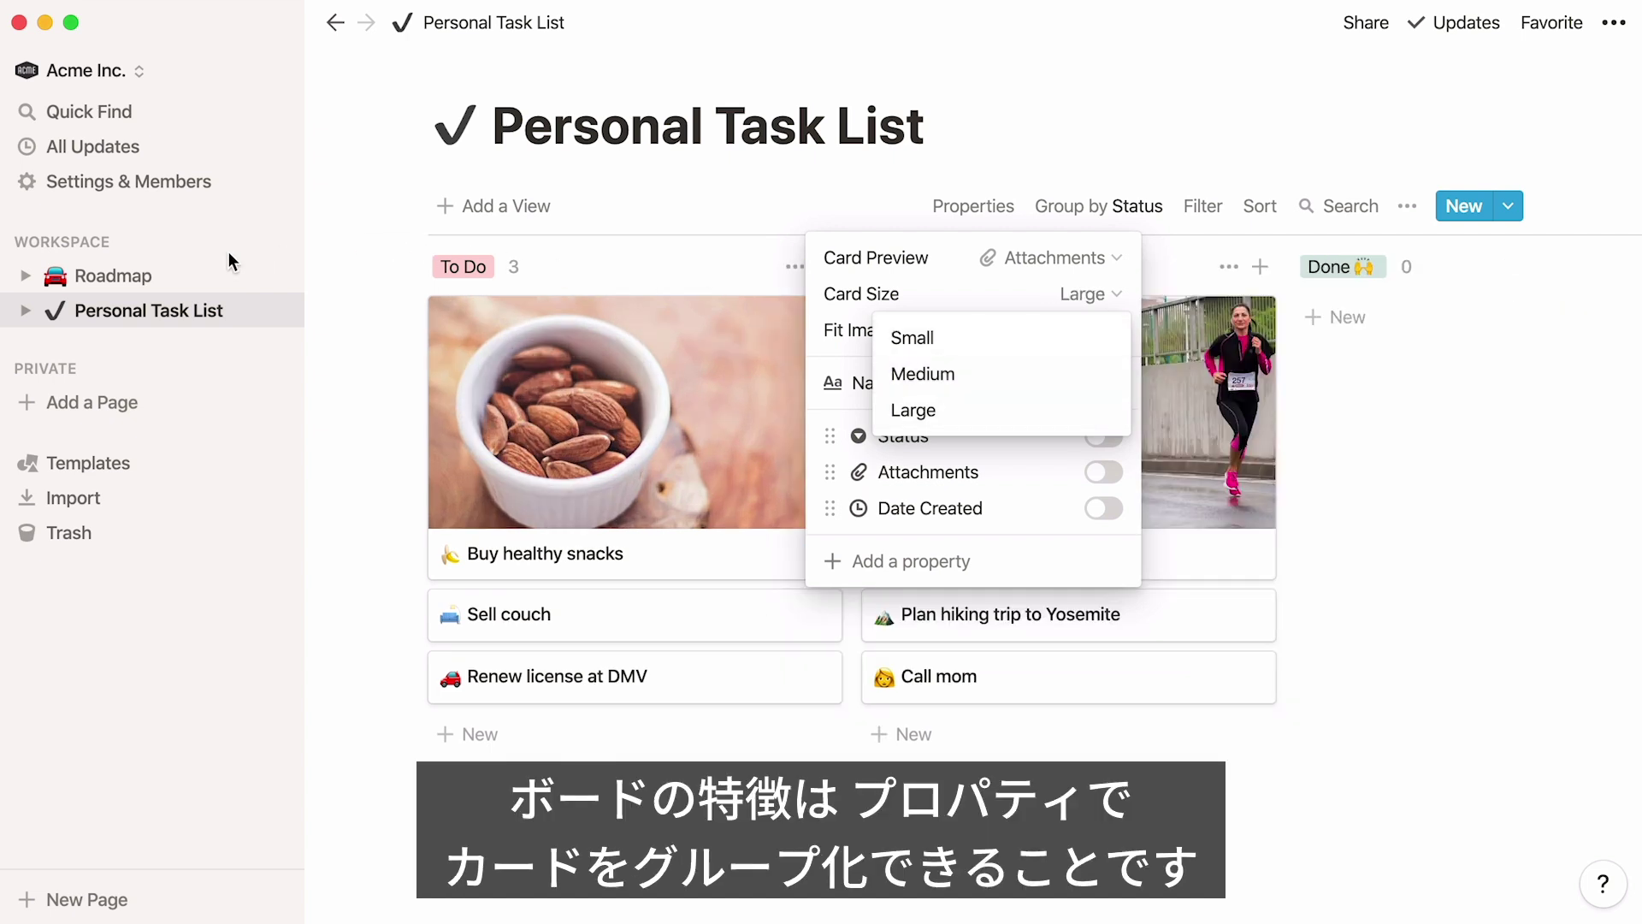
Step: On Roadmap, group by Engineers, Type, Sprint, Product Manager, Priority, then back to Status
click(174, 275)
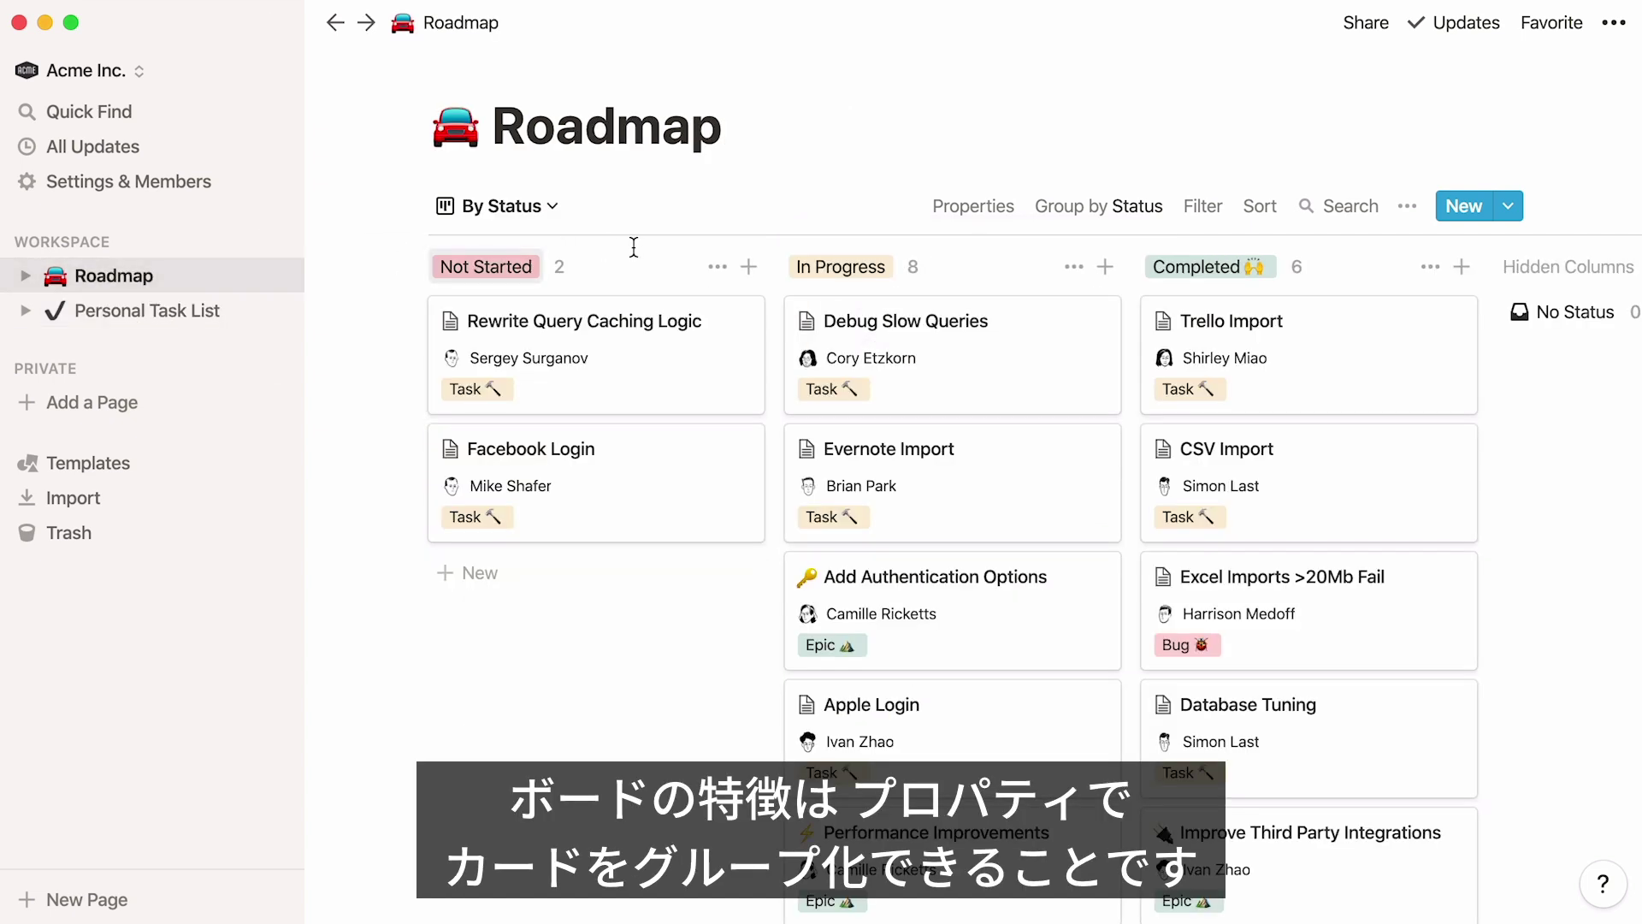
click(1073, 215)
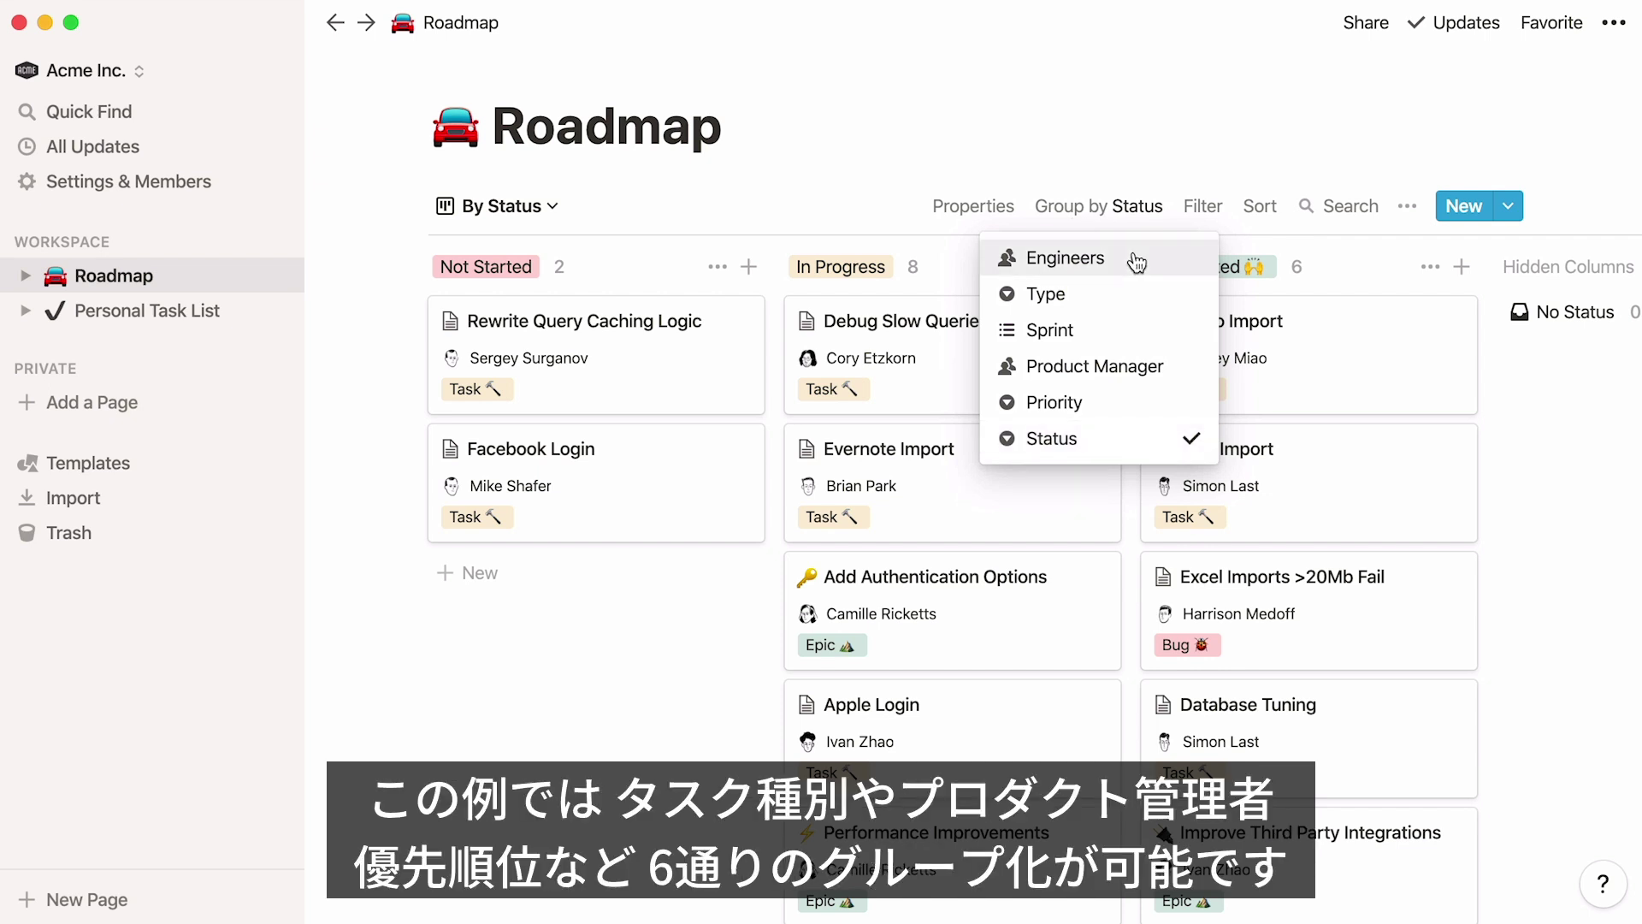
click(1137, 261)
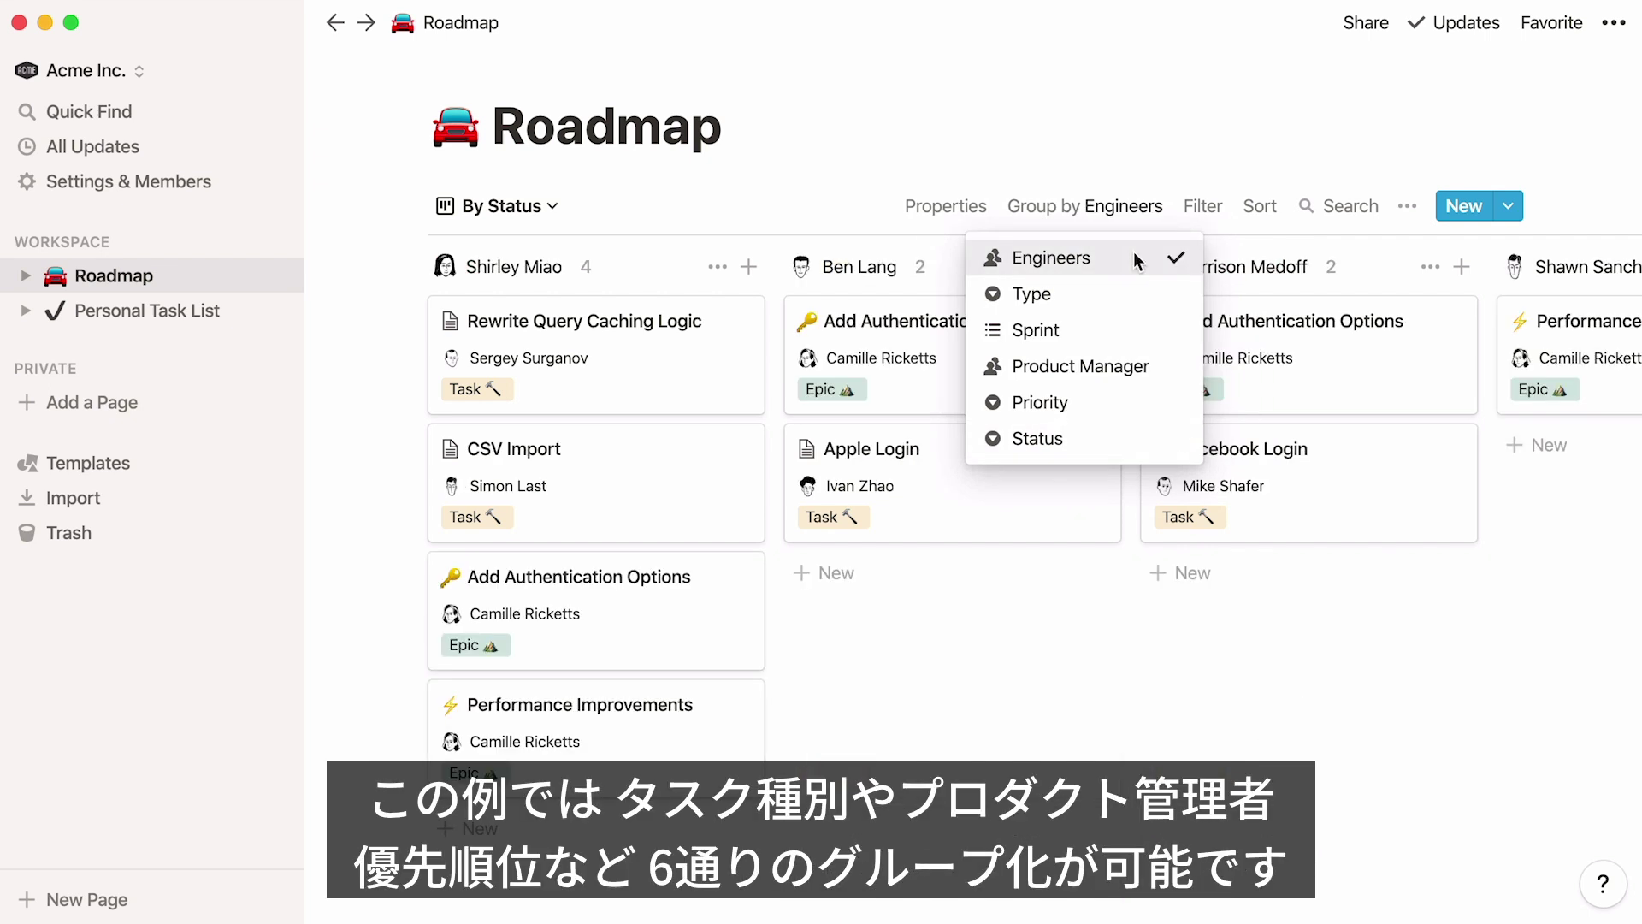
click(1137, 293)
click(1135, 327)
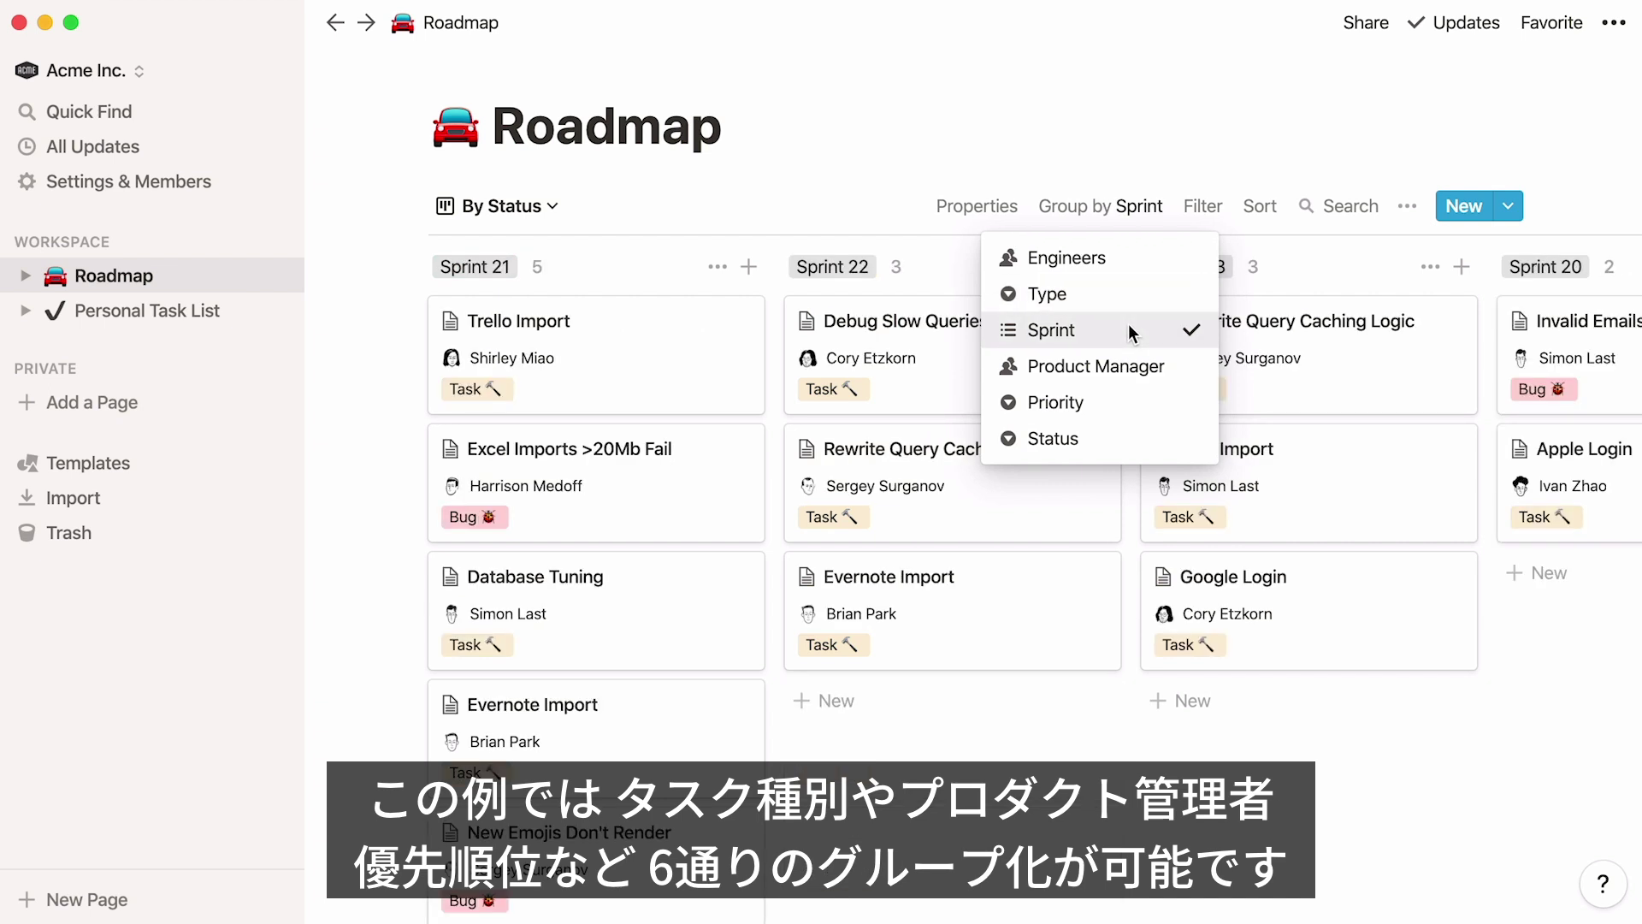
click(1163, 364)
click(1150, 402)
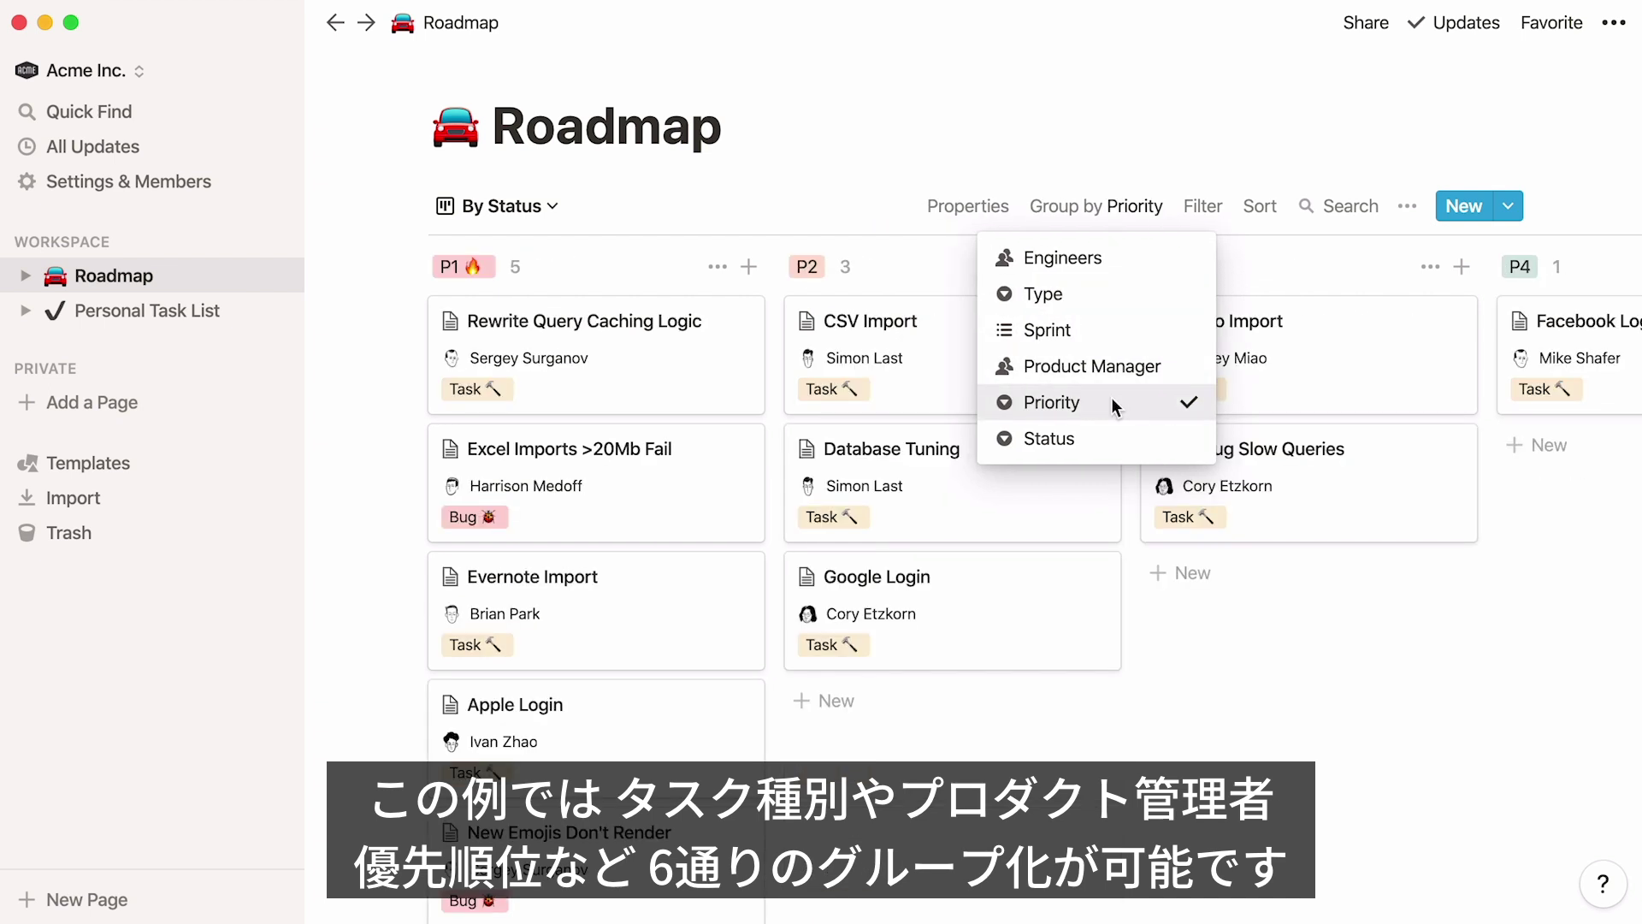
click(1134, 439)
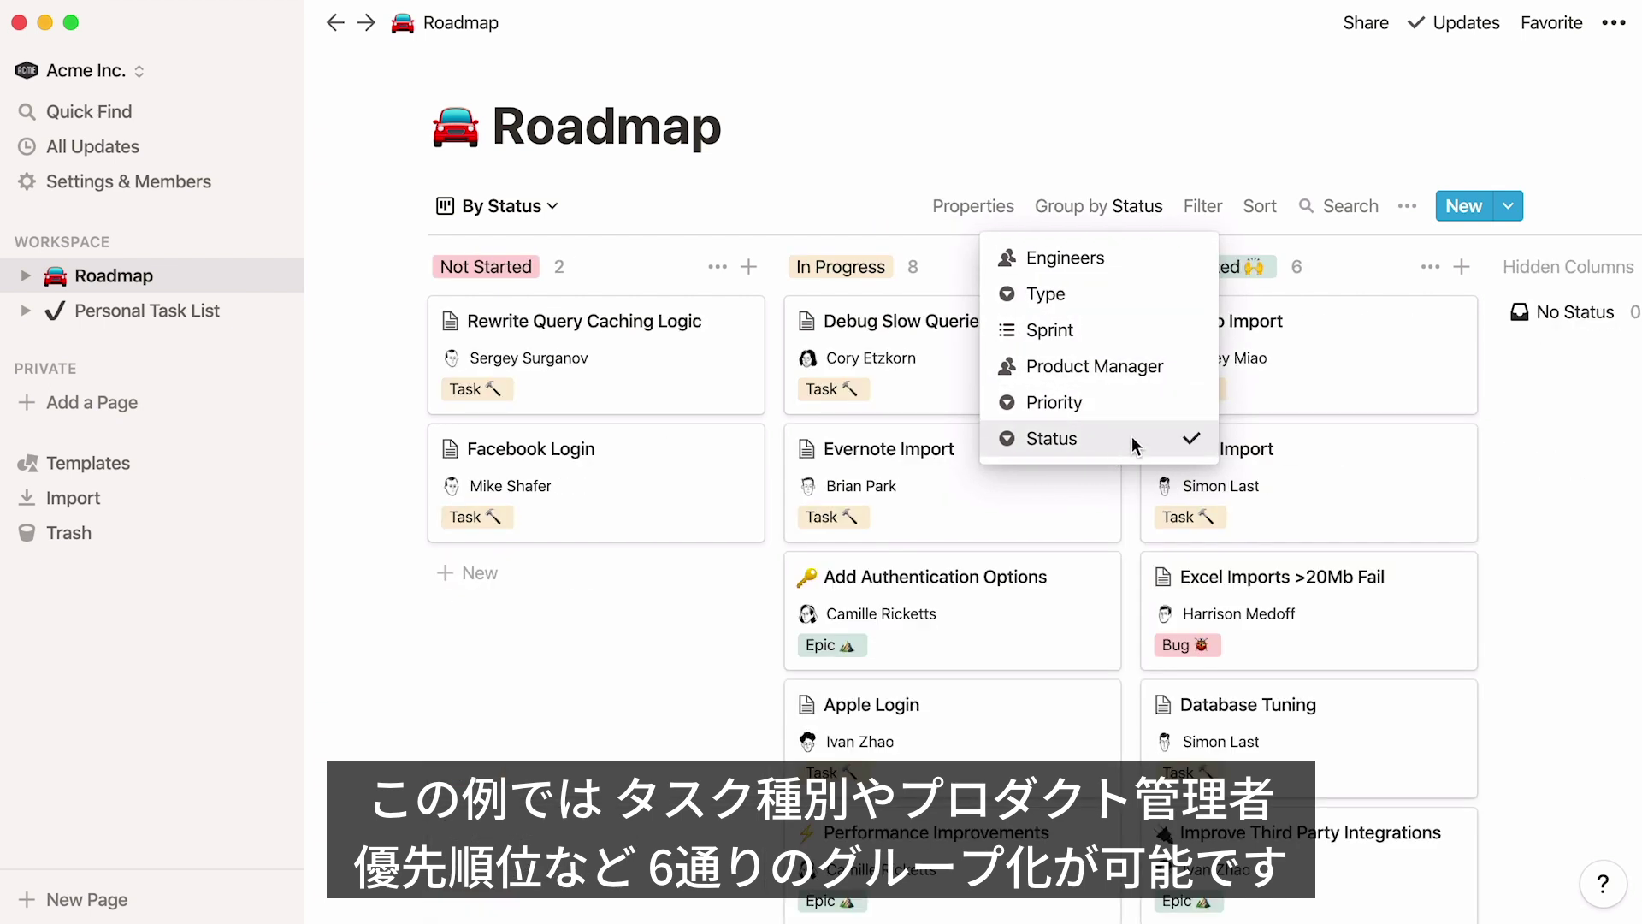
Step: Hide the Completed column and move Debug Slow Queries into it
click(1345, 274)
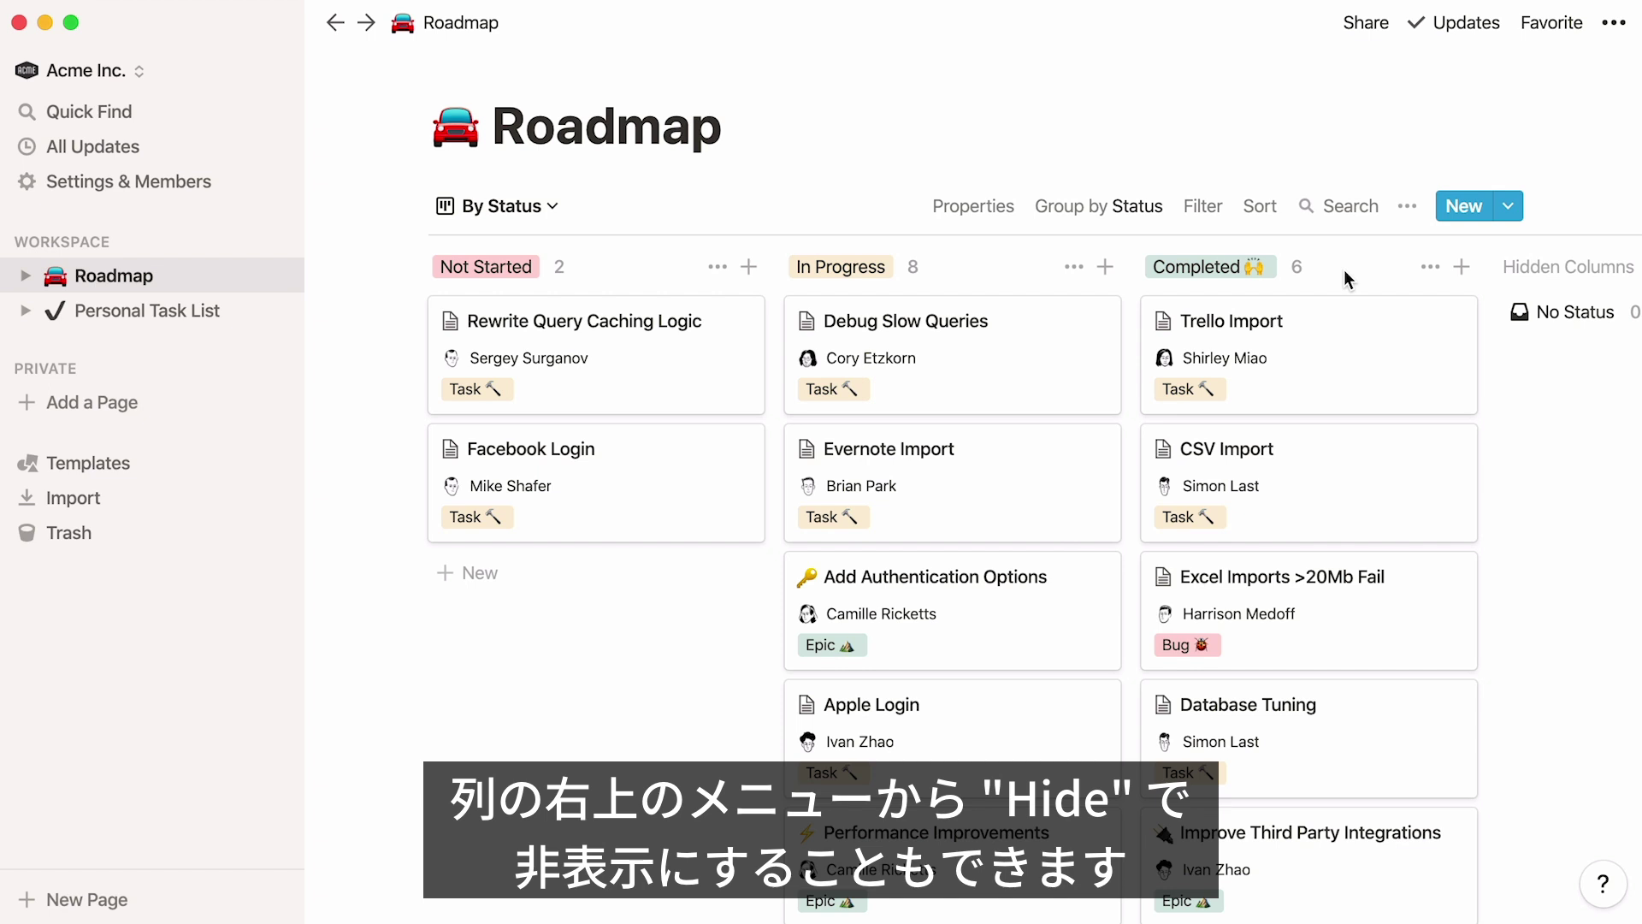
click(1426, 268)
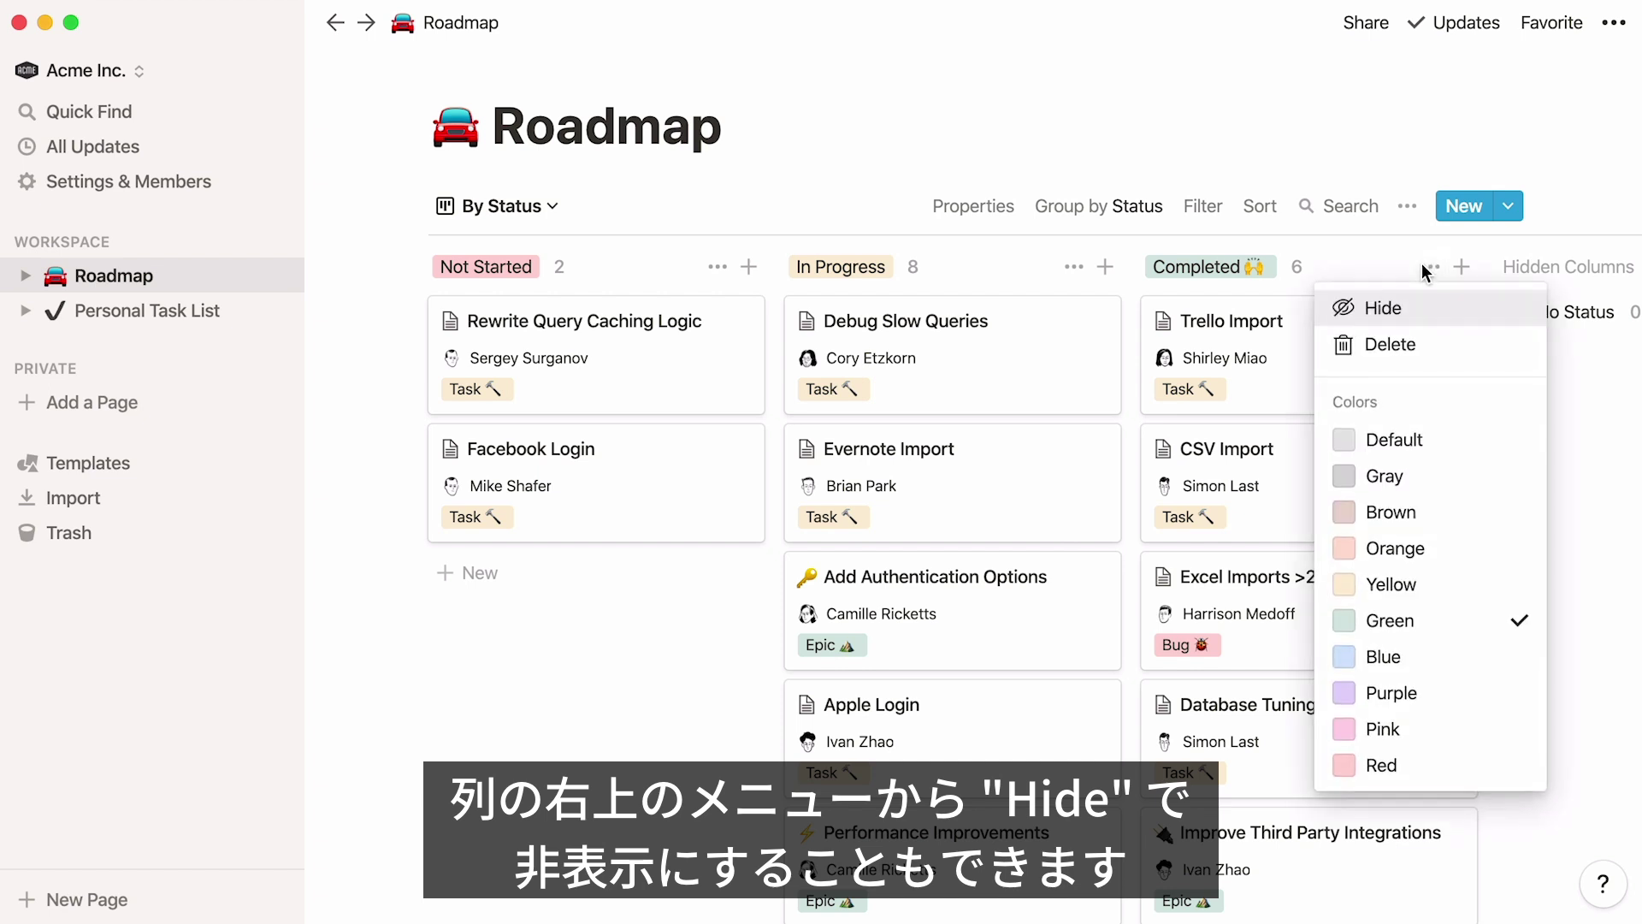
click(1434, 306)
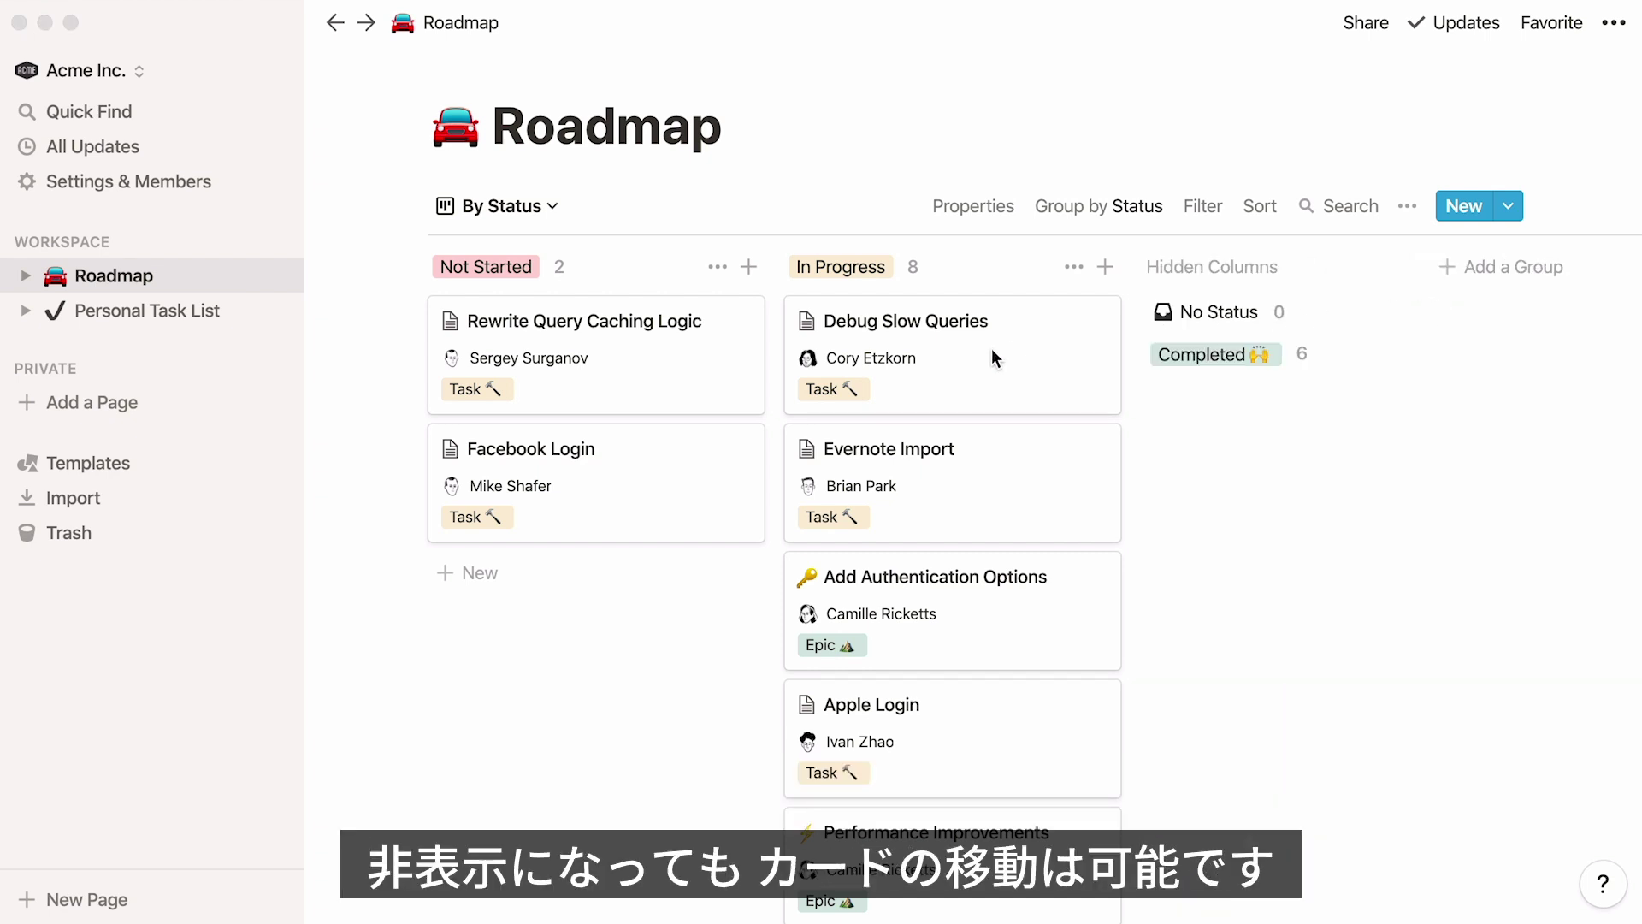
drag(994, 359, 1172, 368)
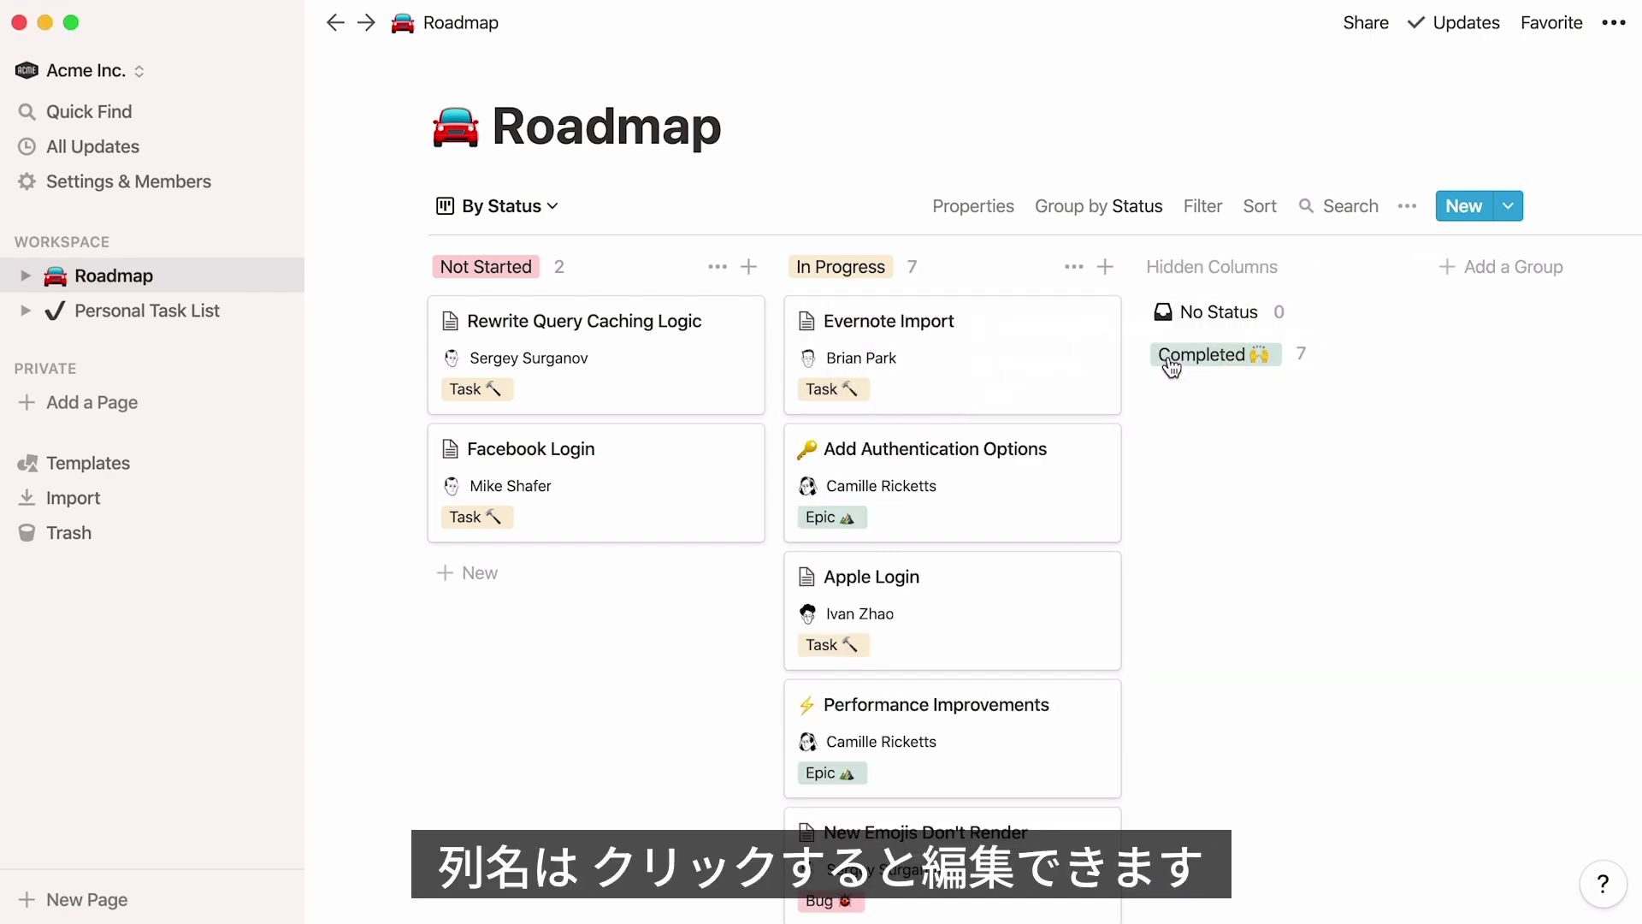
Step: Rename the Not Started column to 'Backlog'
click(505, 266)
text(Backlog)
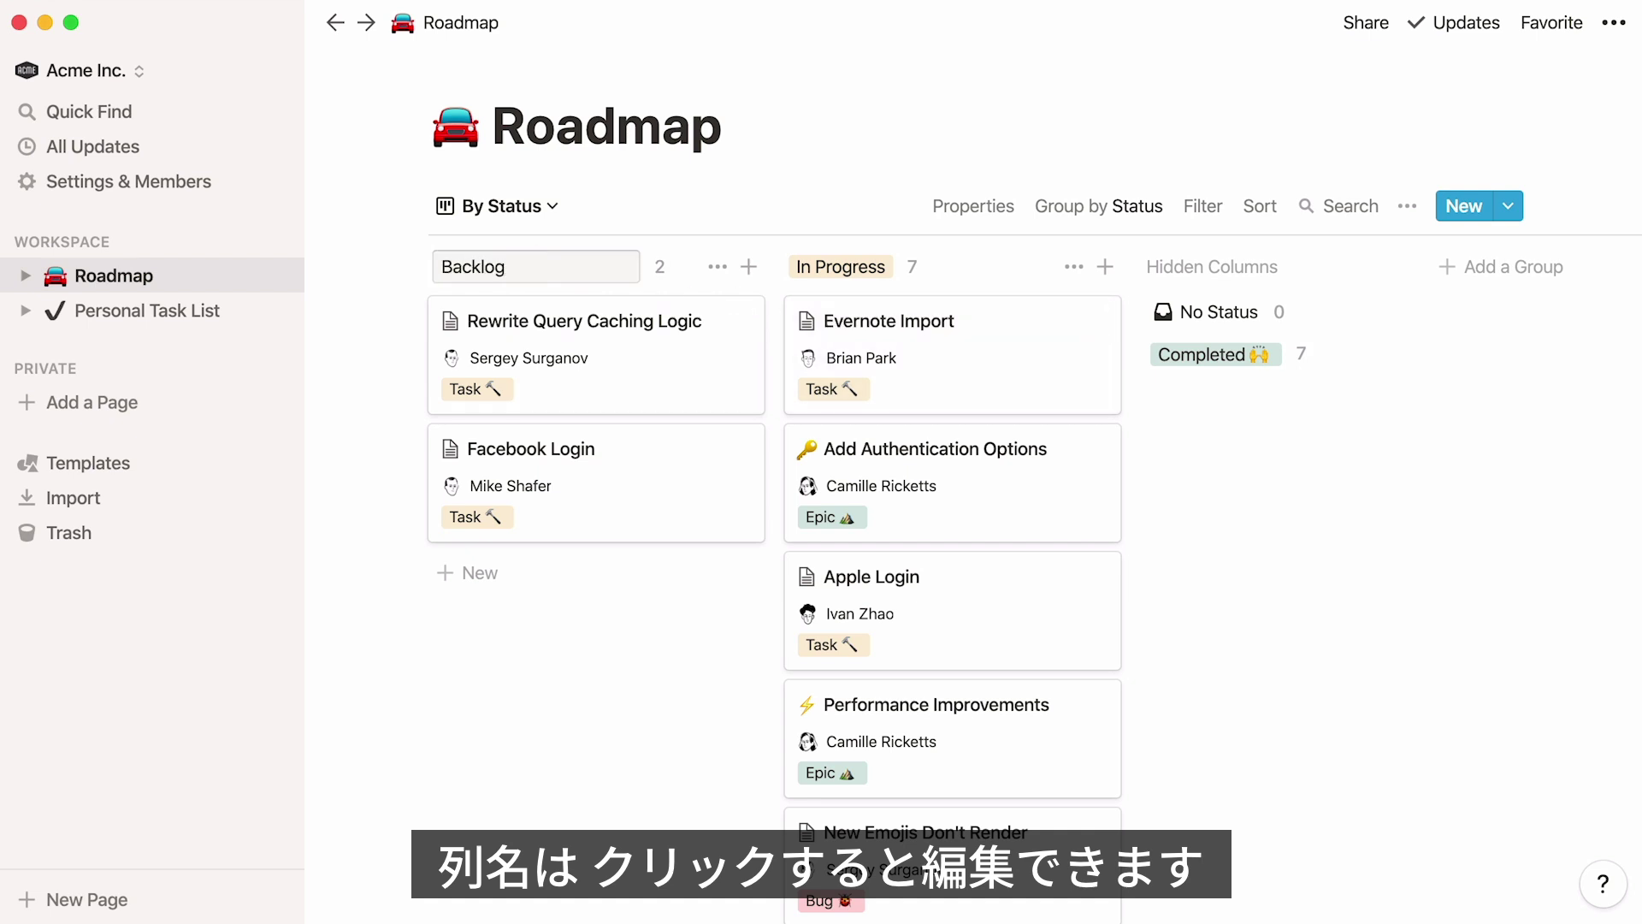
key(Return)
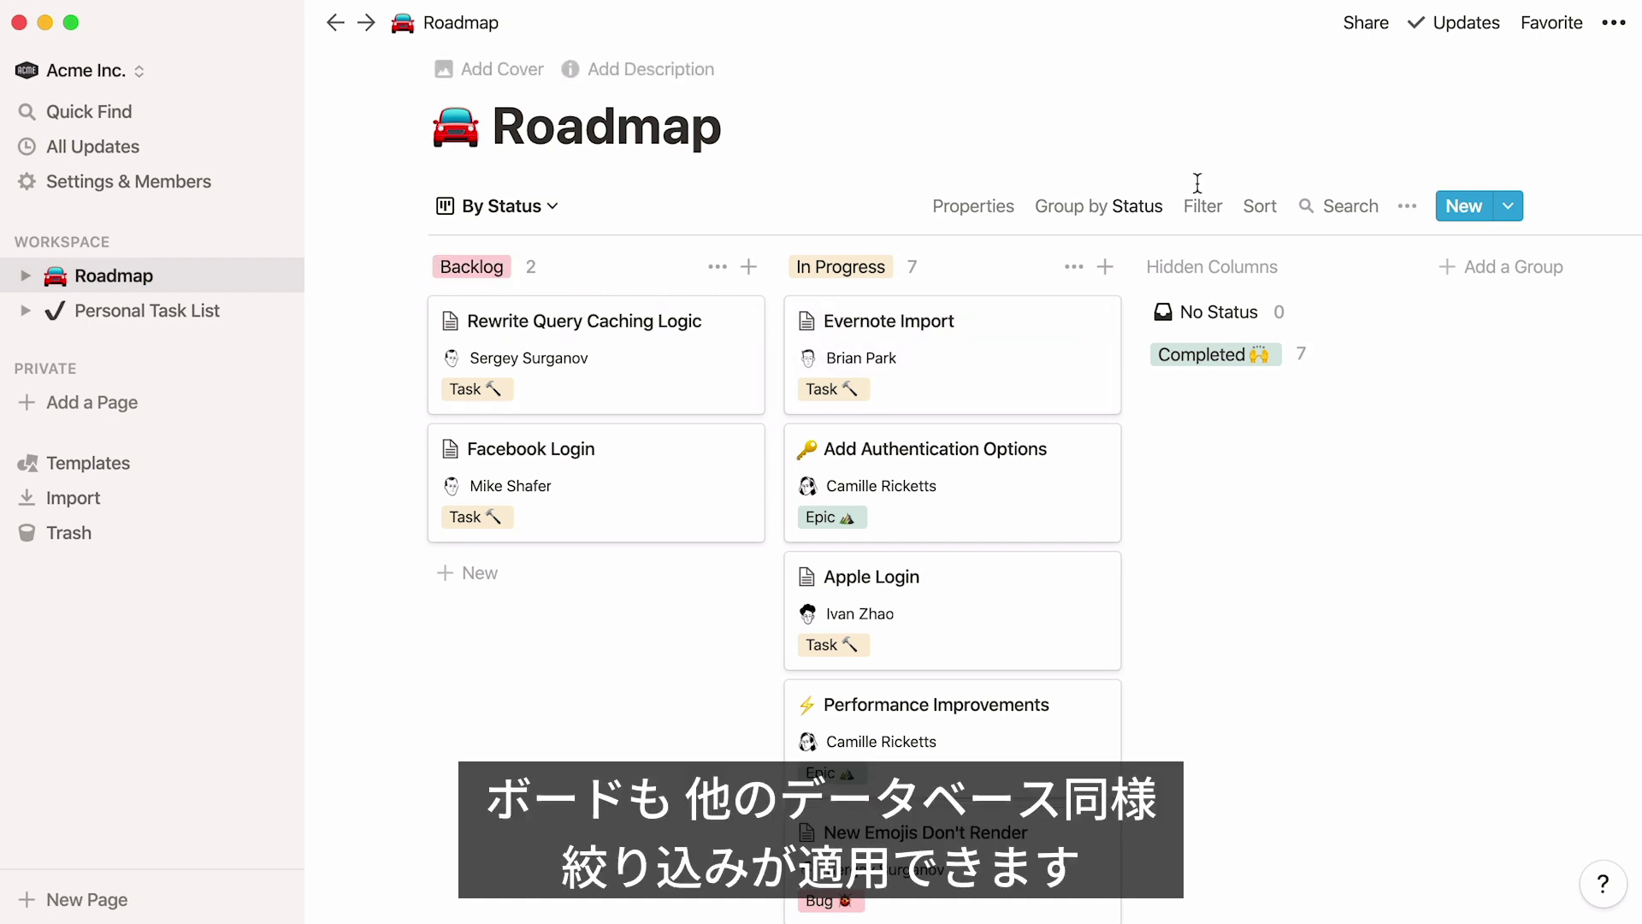
click(1204, 218)
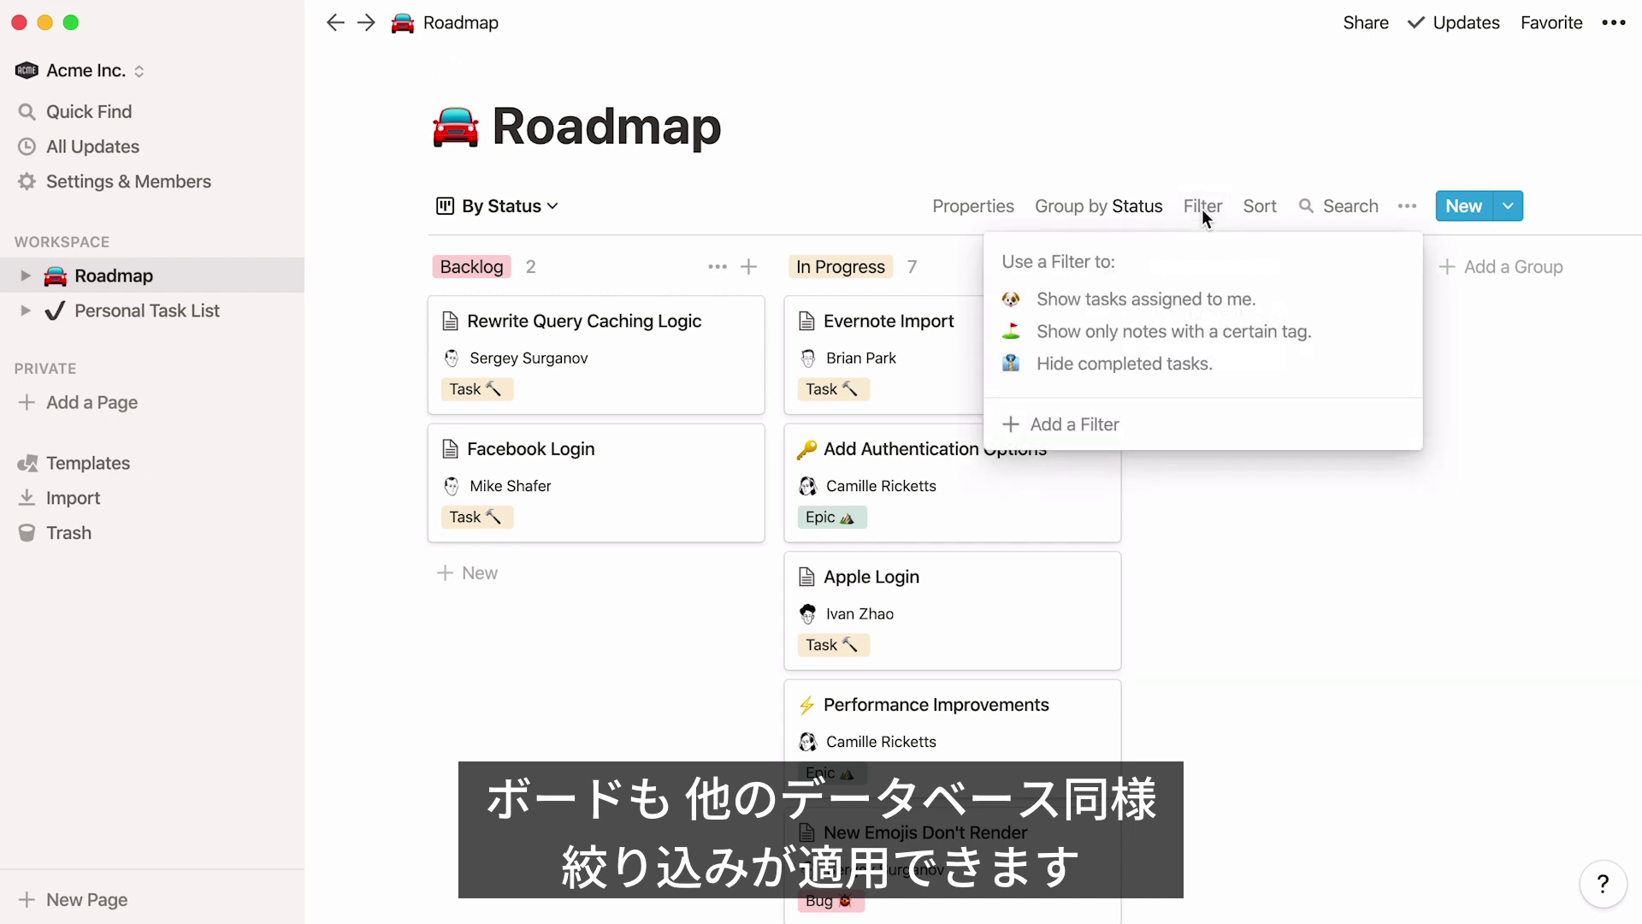
click(1142, 423)
click(1114, 274)
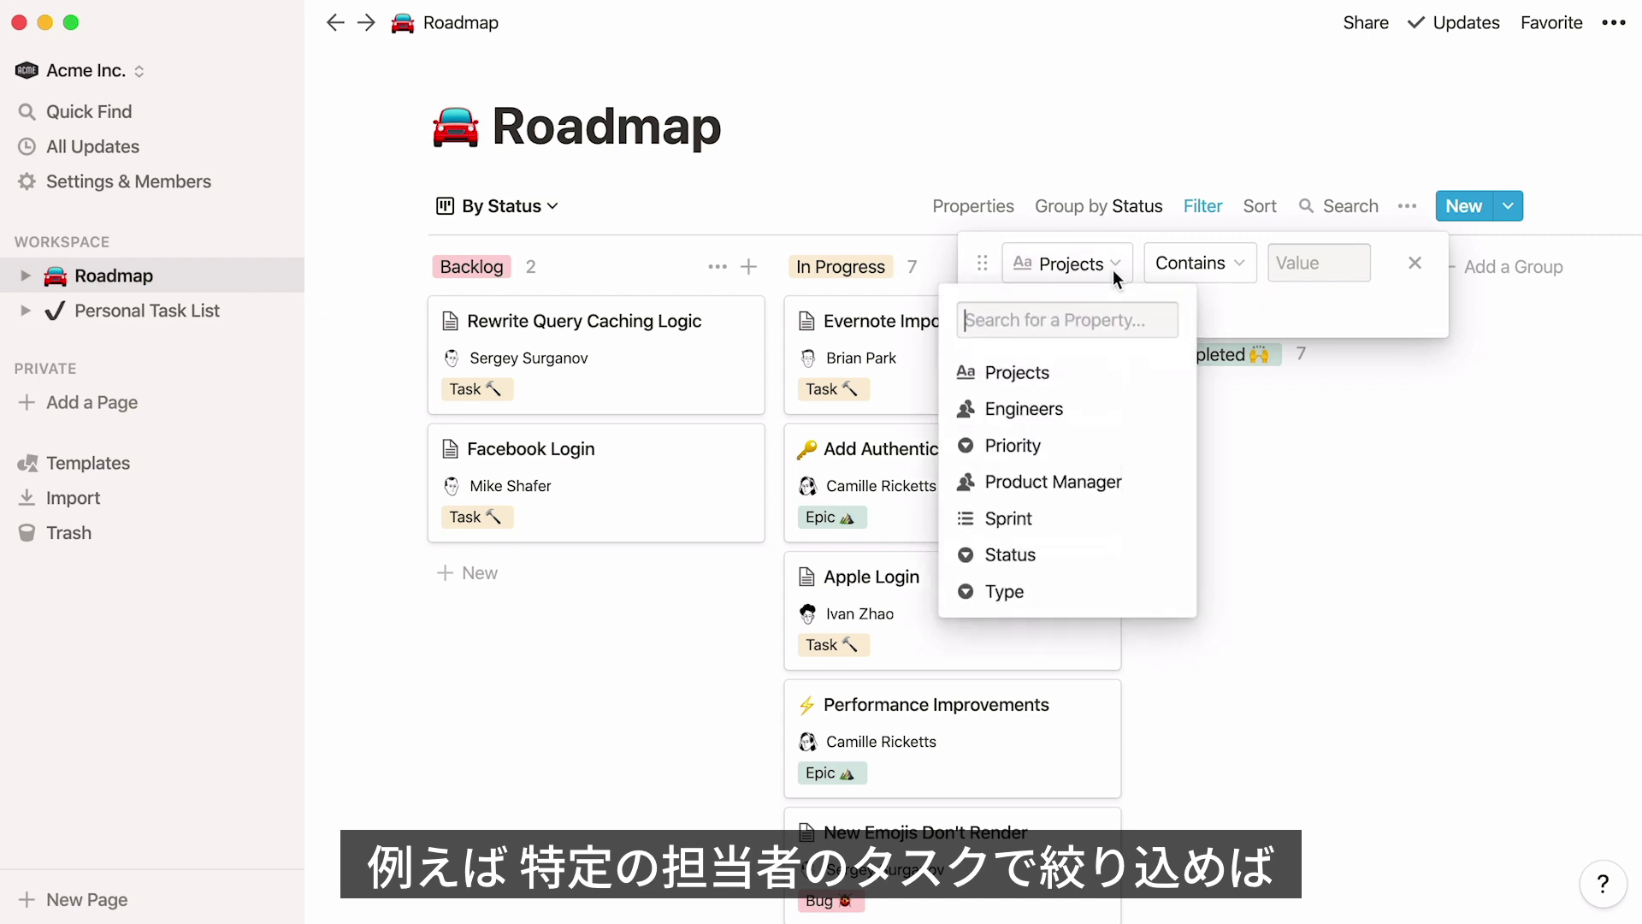
click(1141, 481)
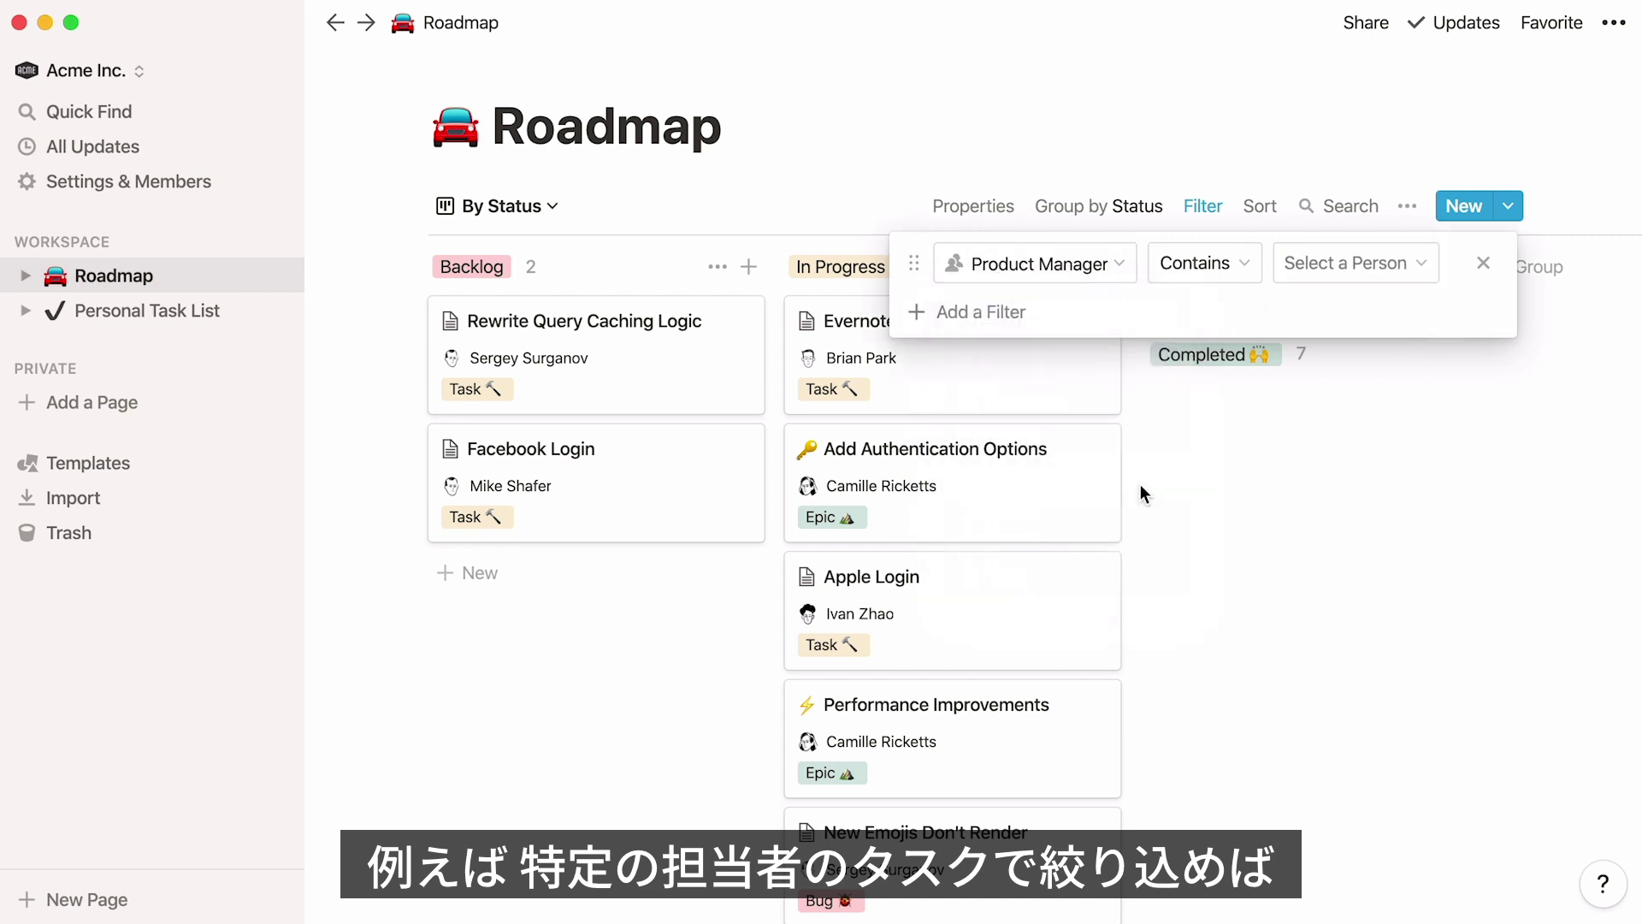
click(1366, 271)
click(1431, 517)
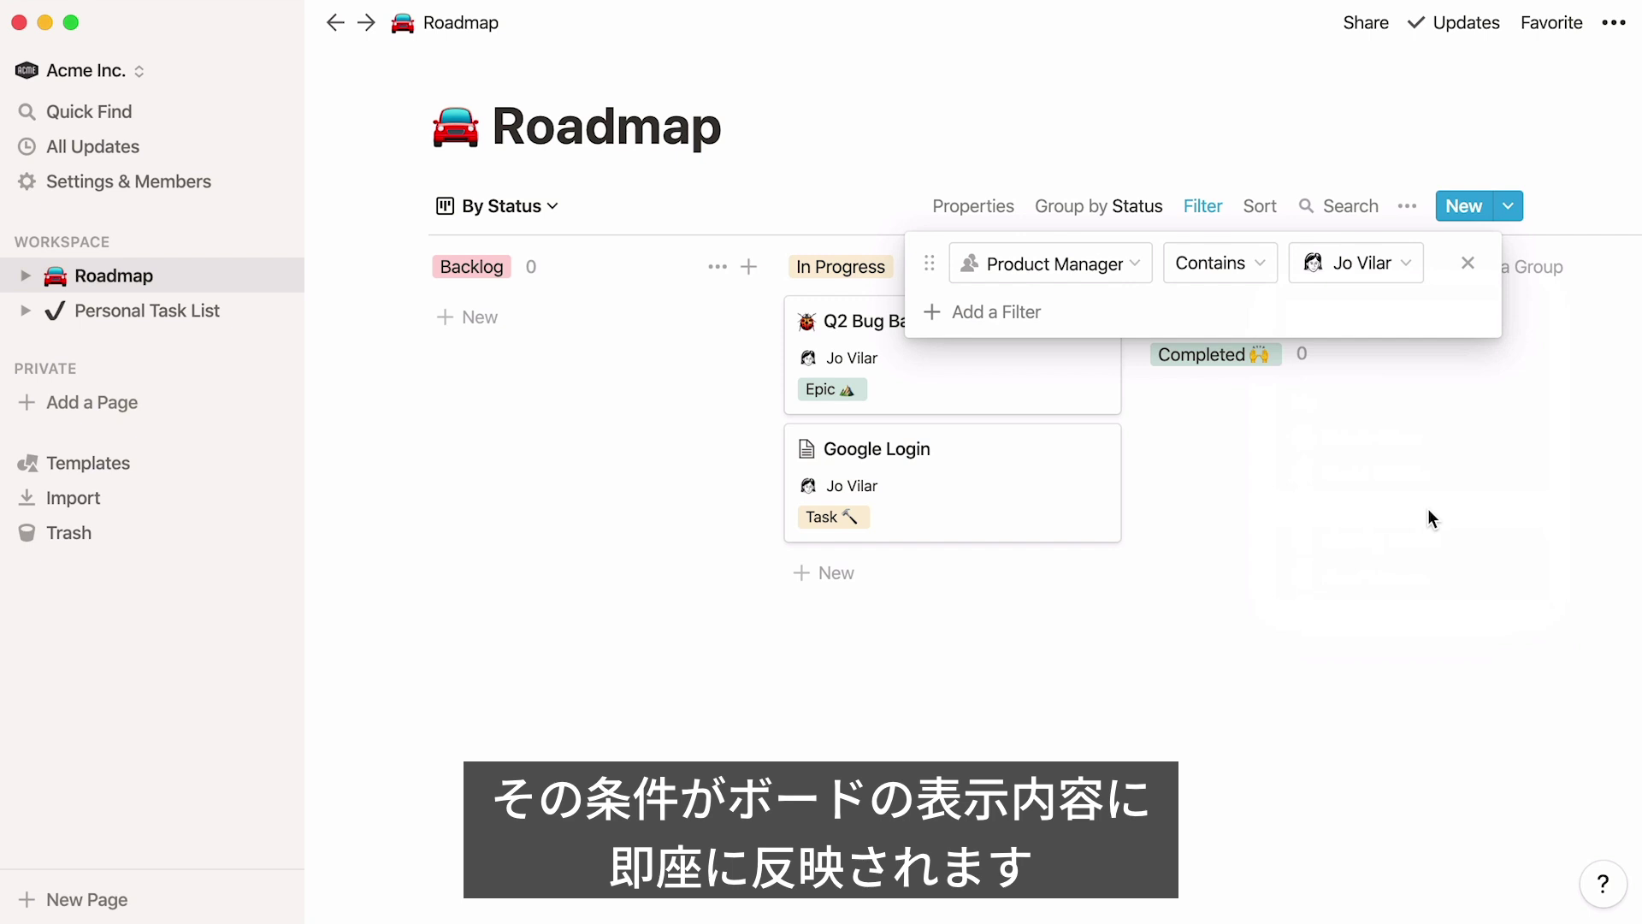
click(1467, 261)
Step: Look through the Sprints, Bugs and By Status views, ending on High Priority
click(1463, 259)
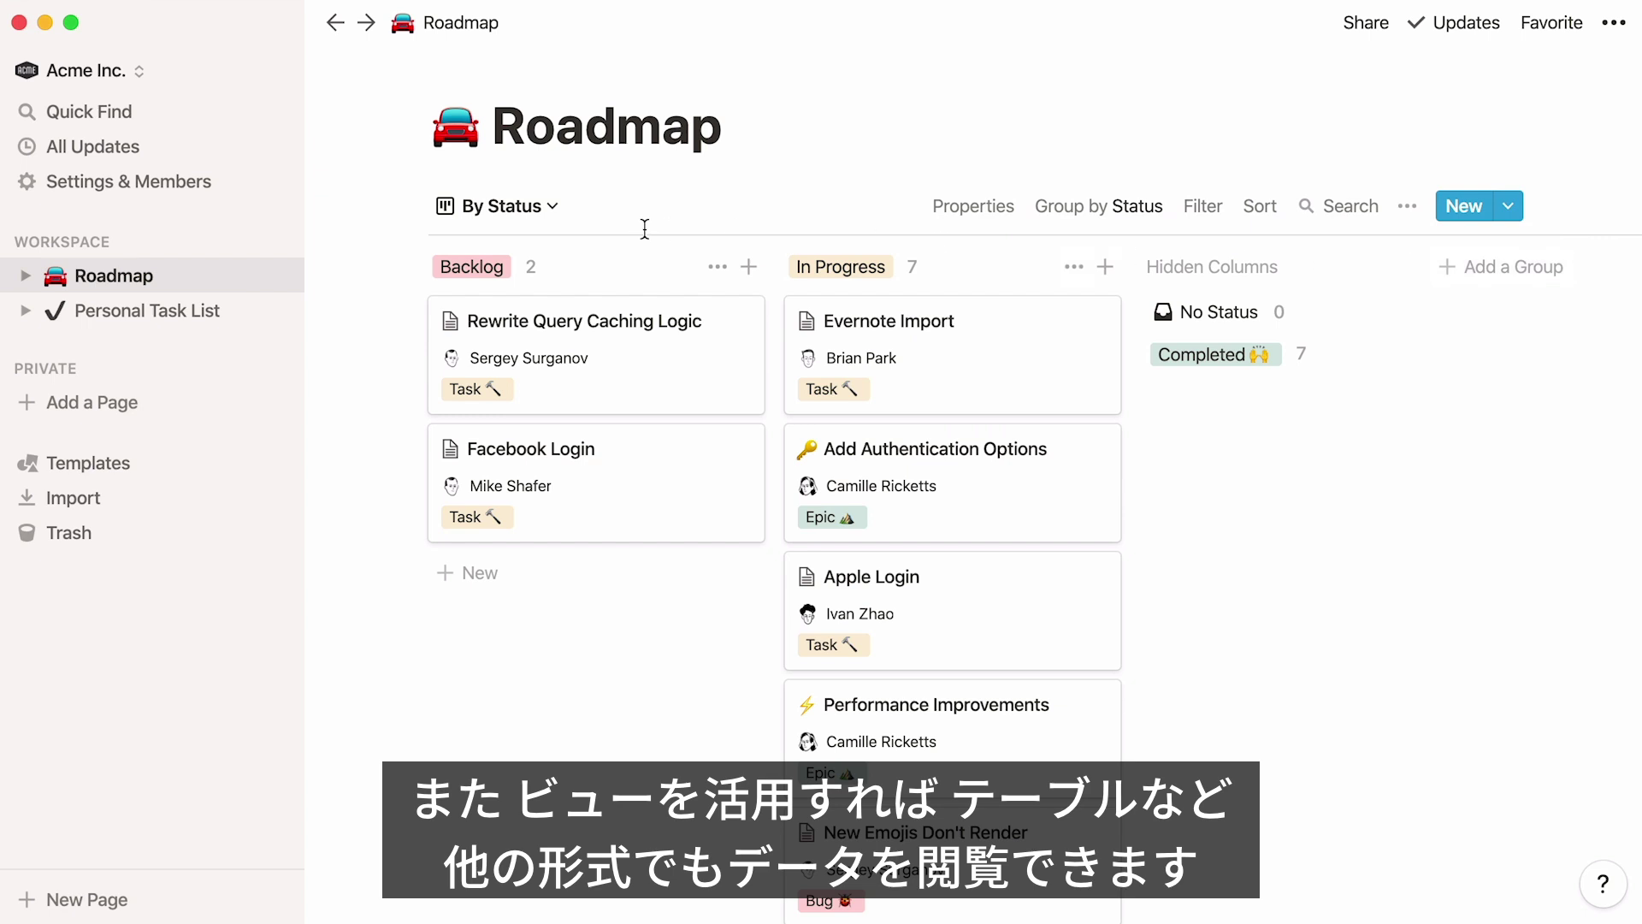
click(554, 210)
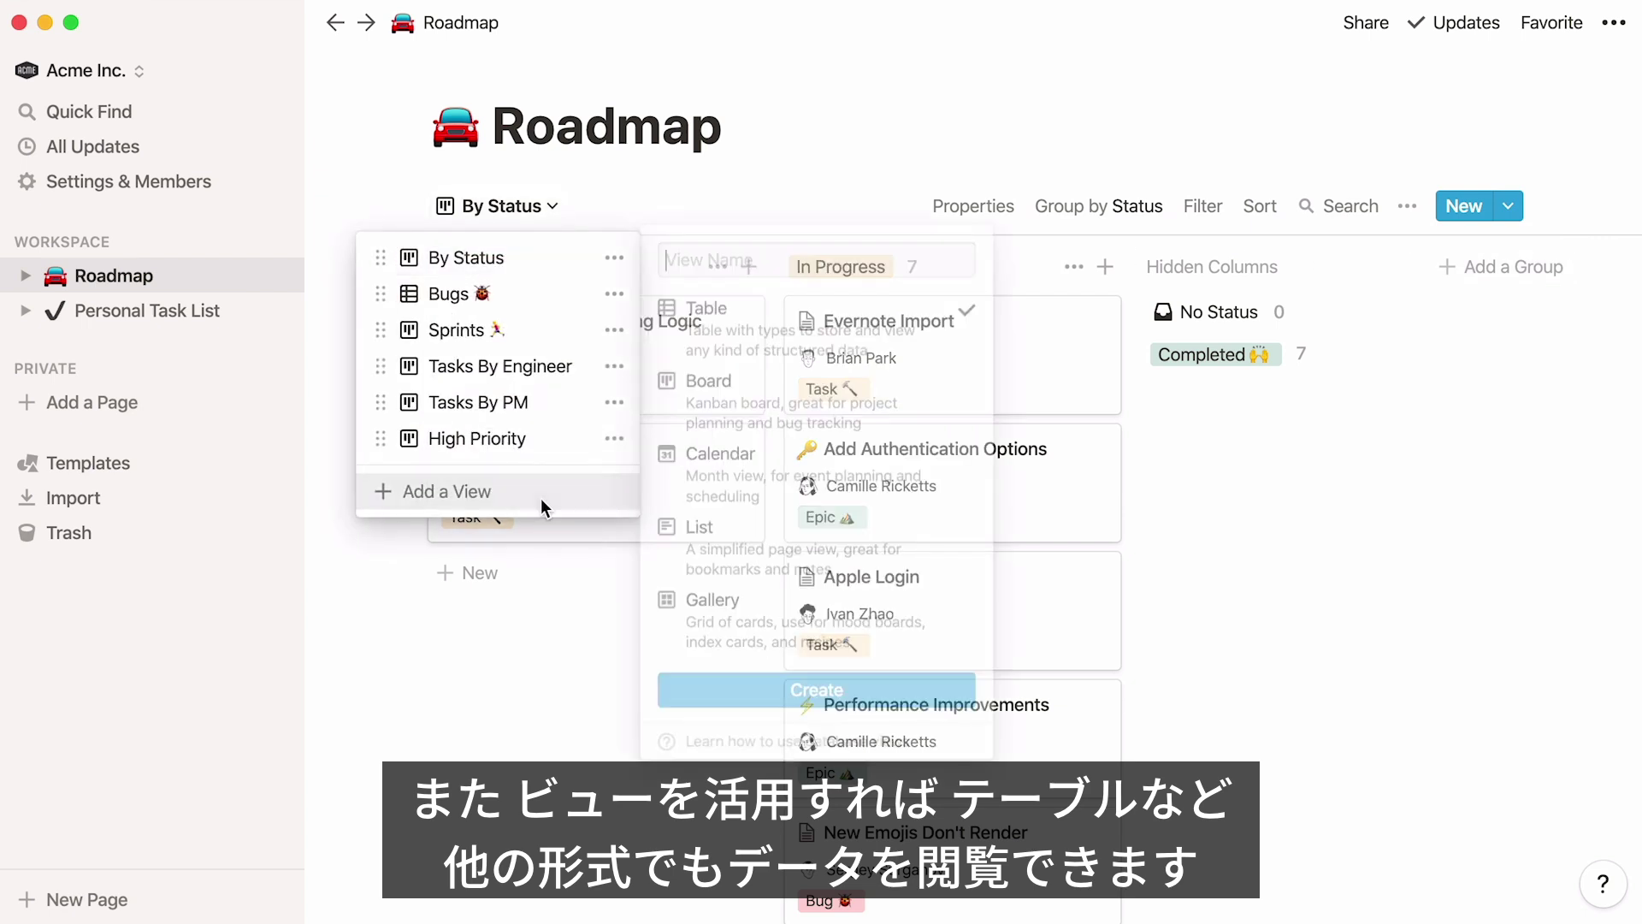
mouse_move(838, 325)
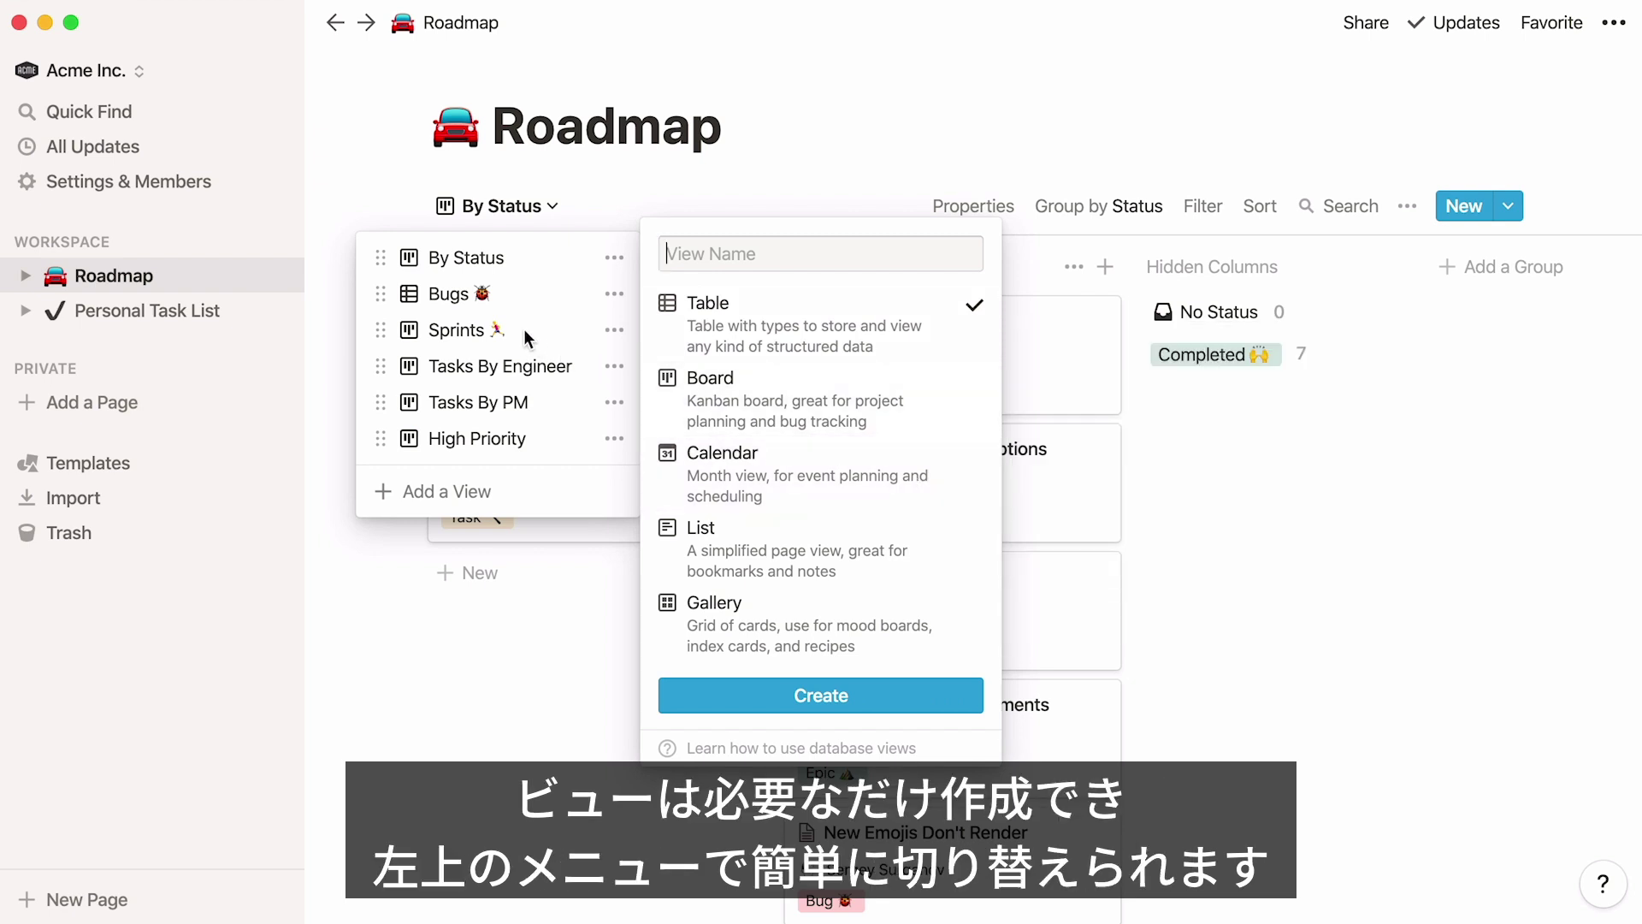
key(Escape)
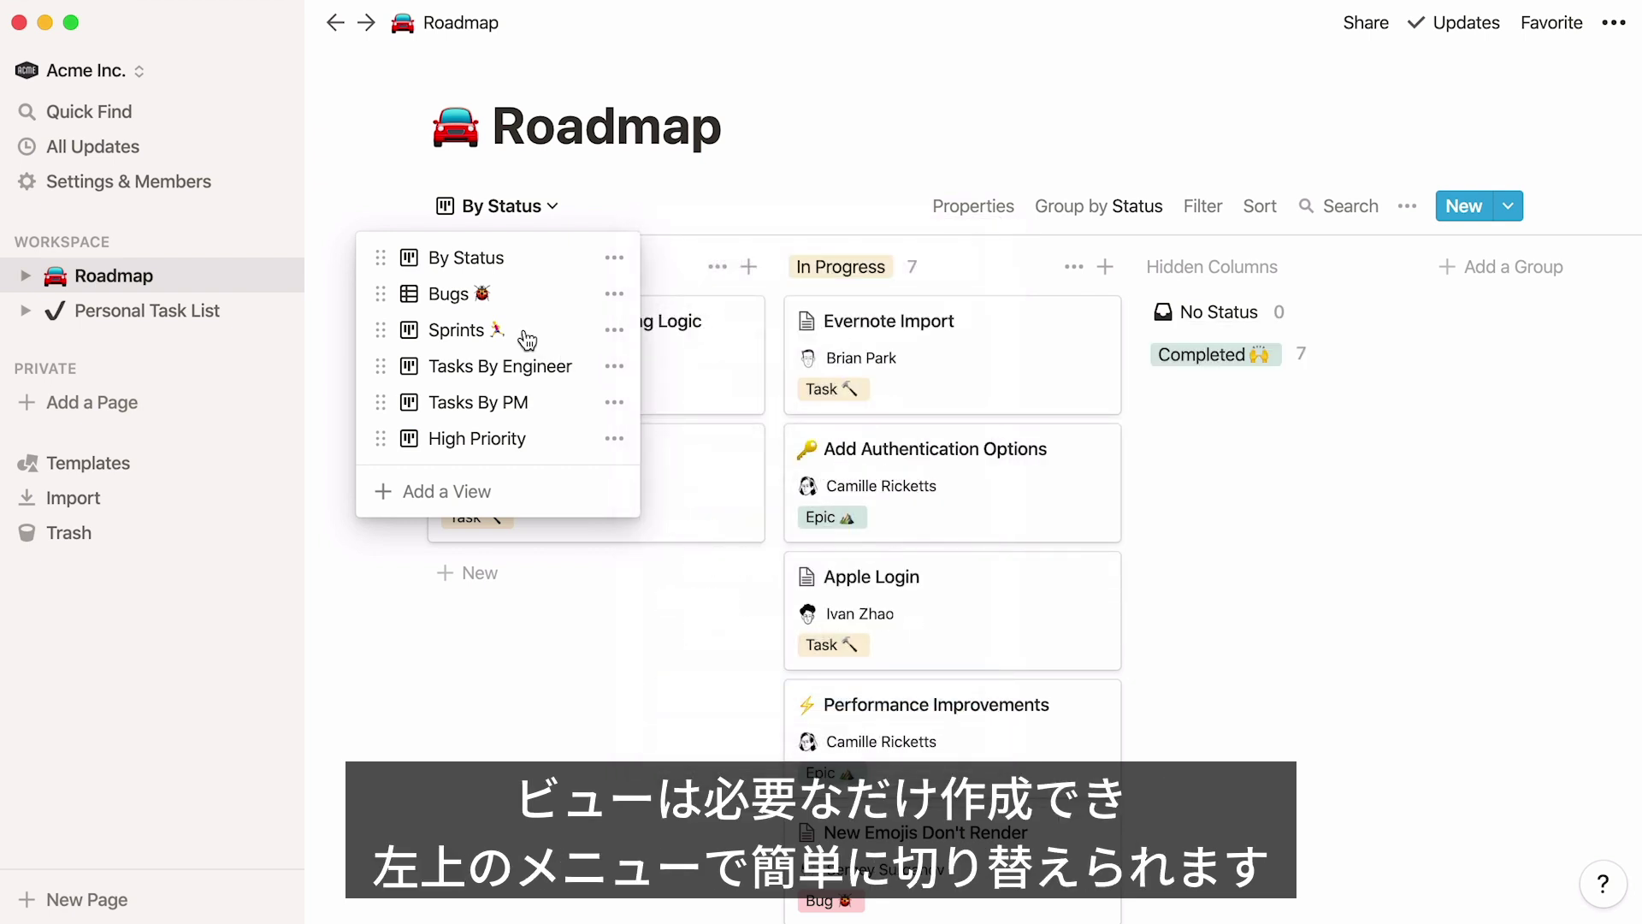
click(527, 339)
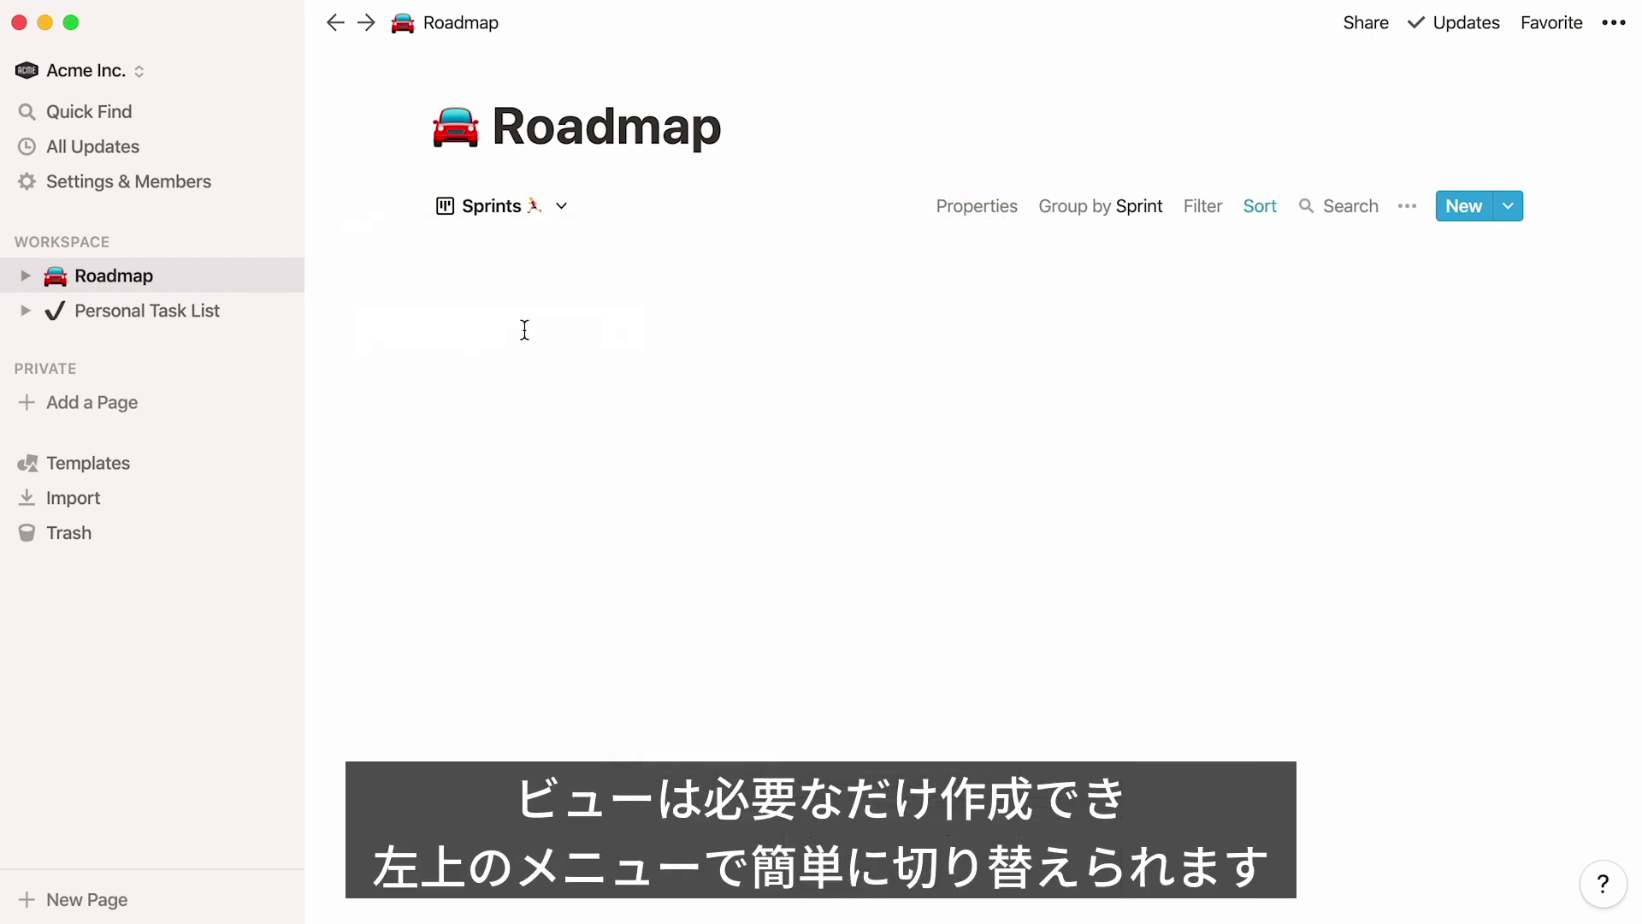
click(571, 204)
click(542, 293)
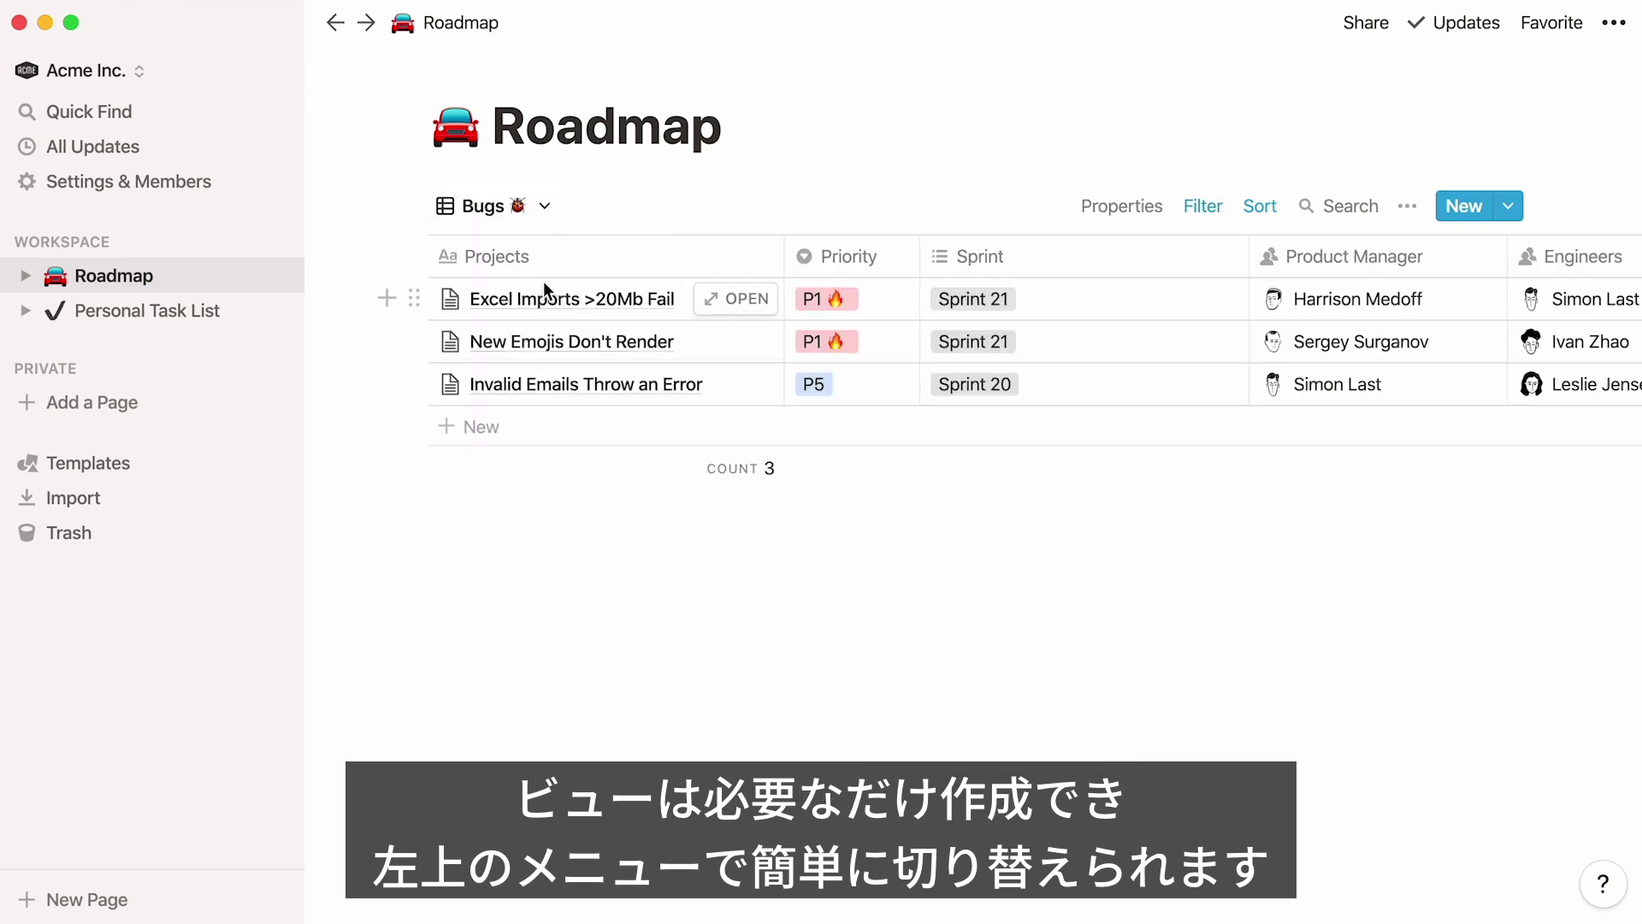
click(545, 207)
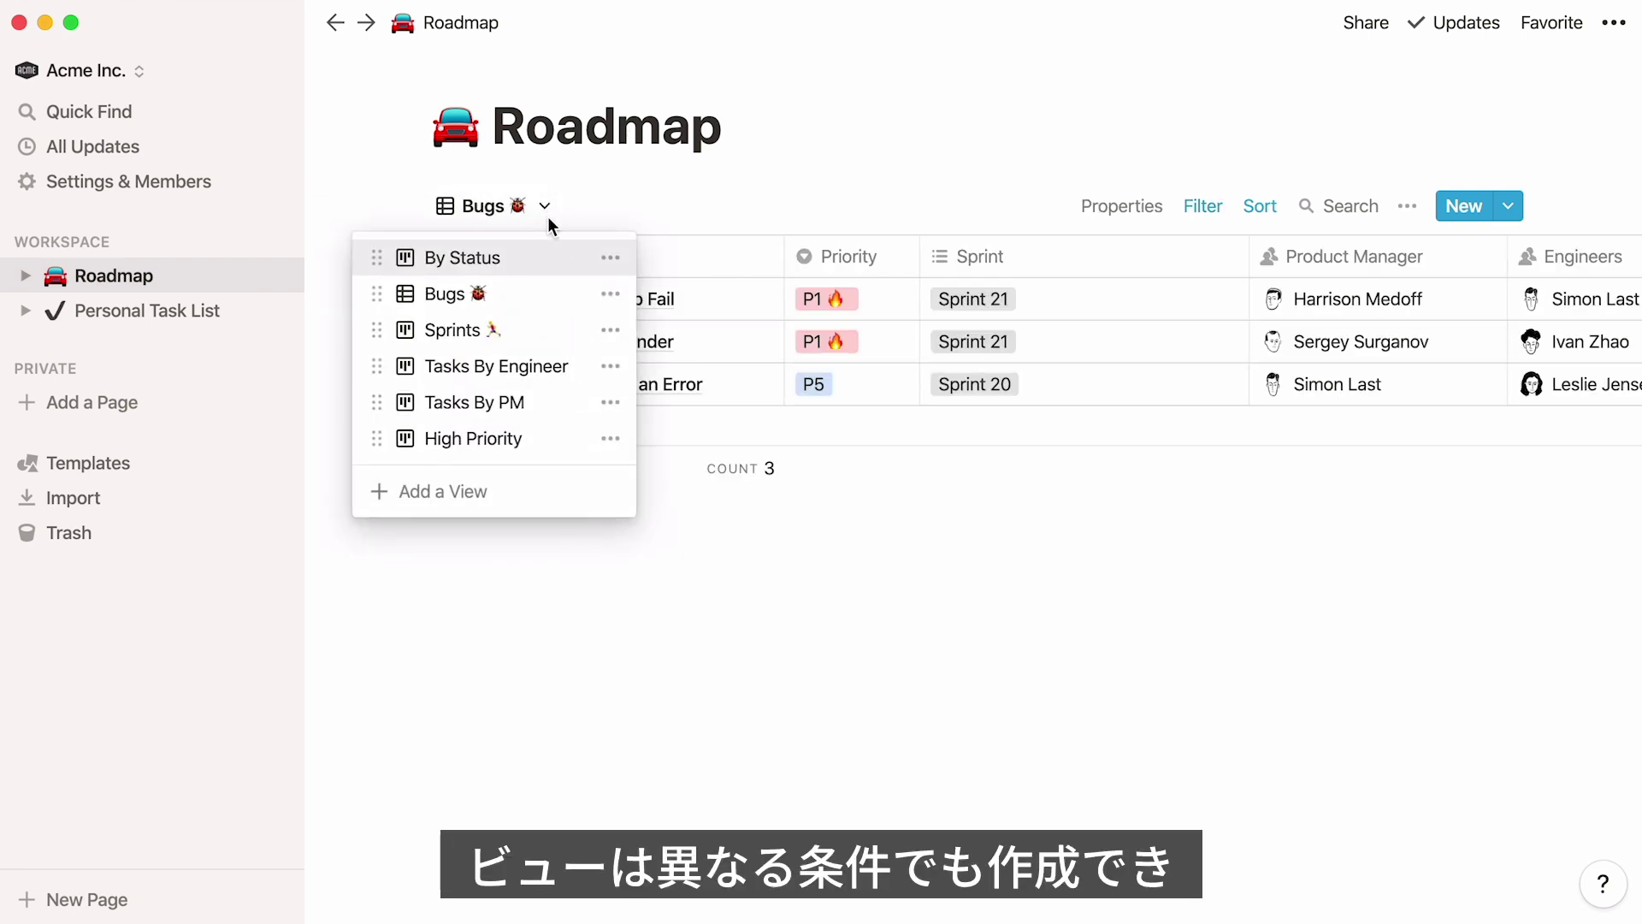
click(541, 257)
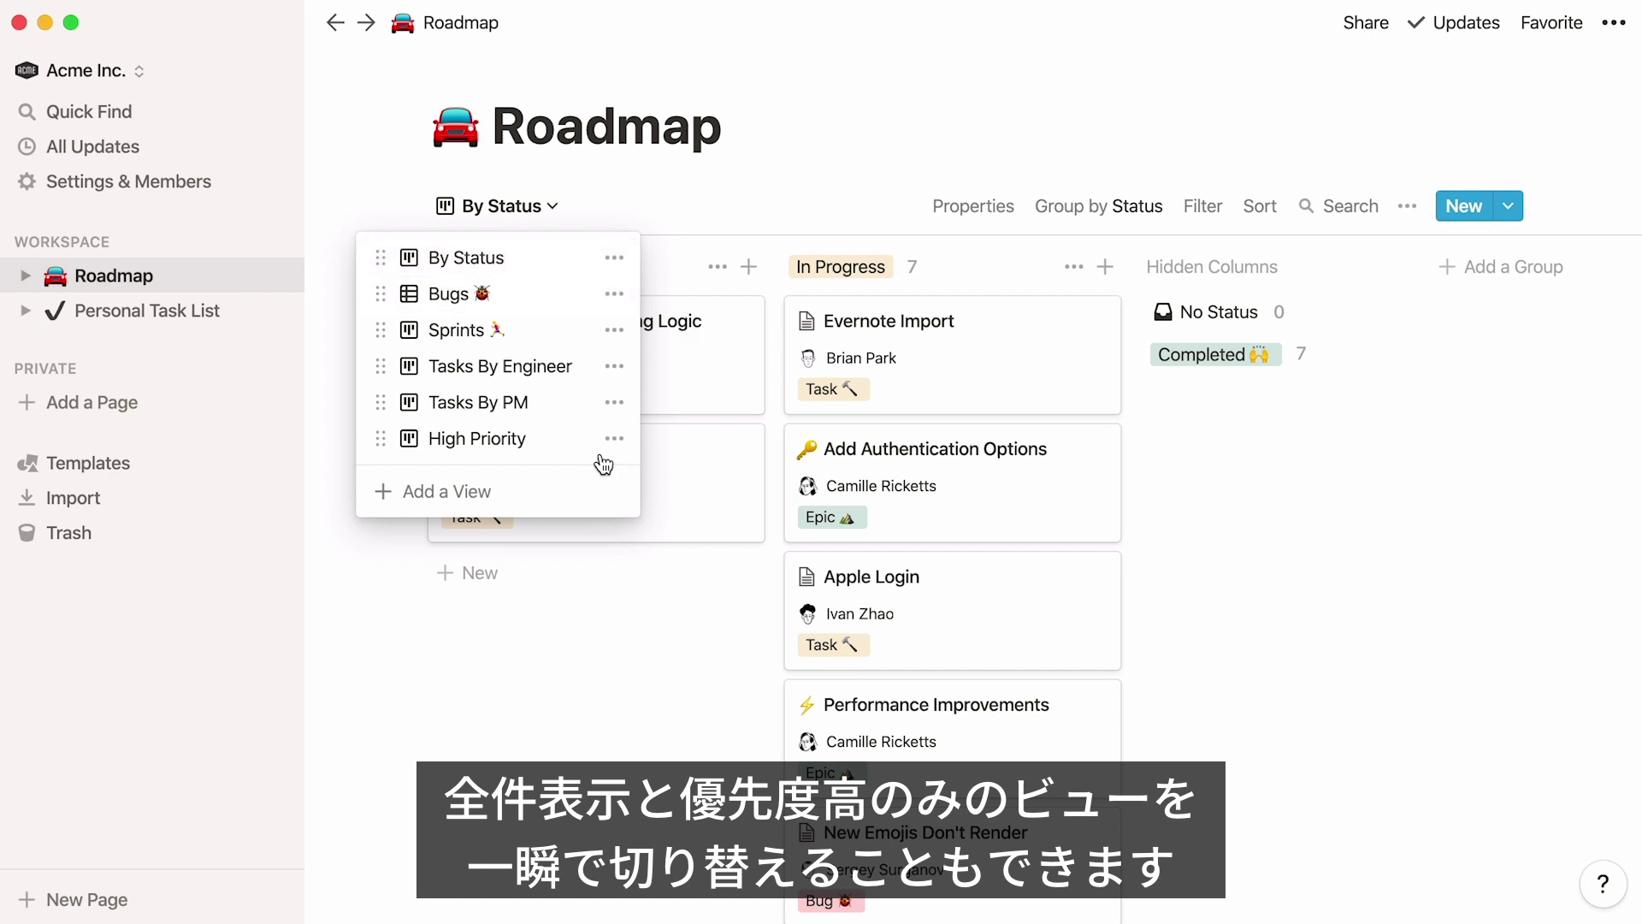
click(551, 439)
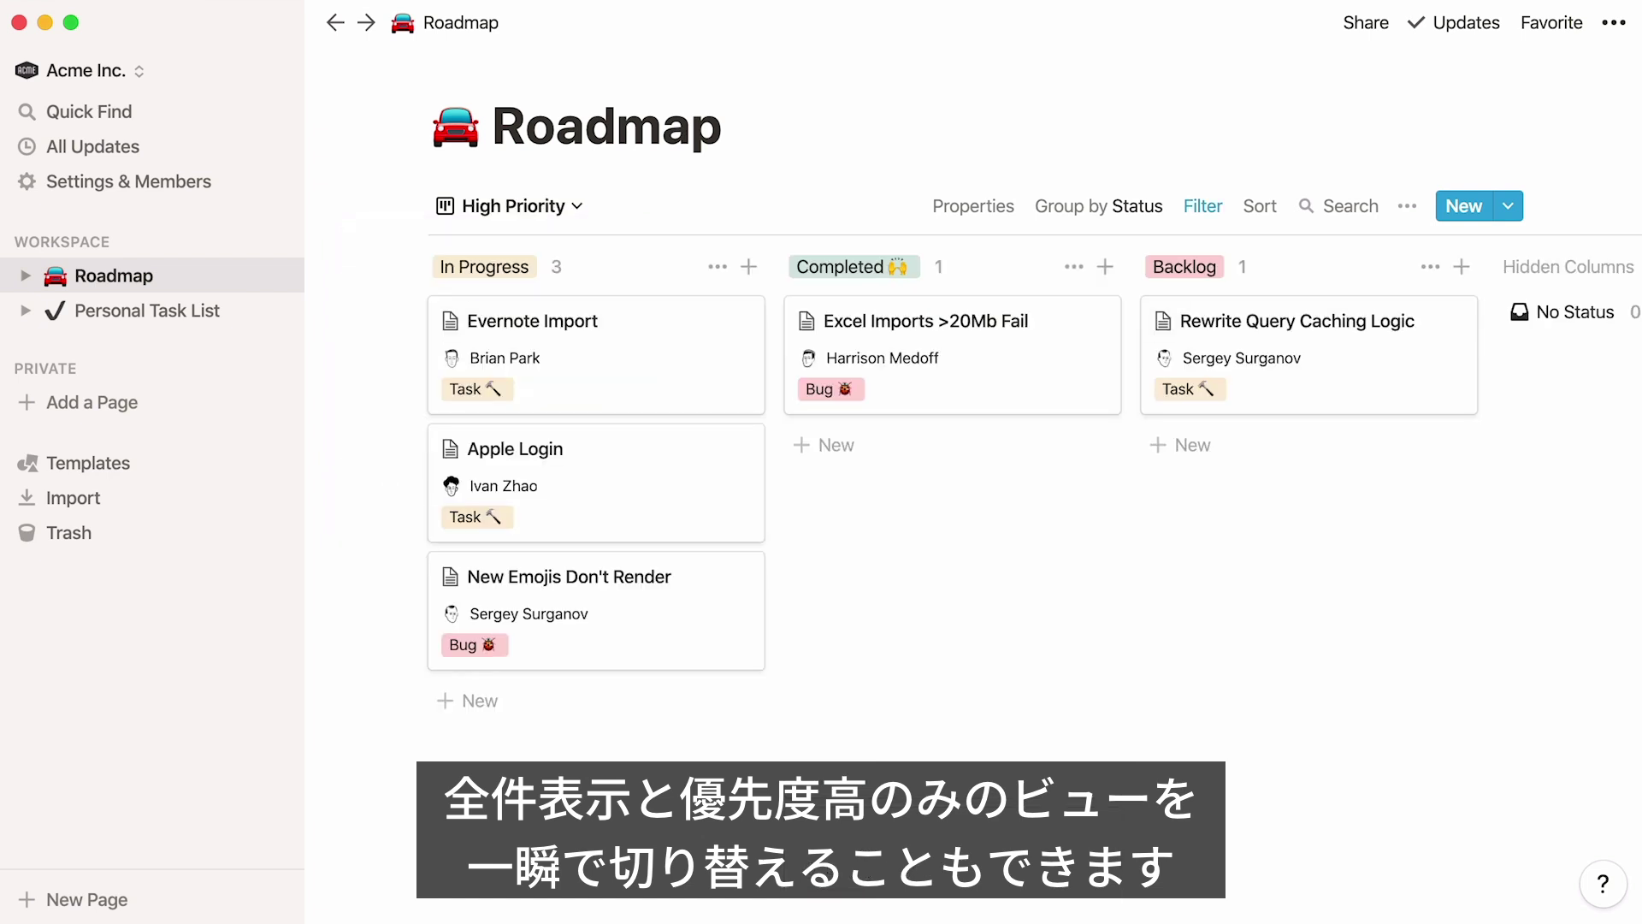